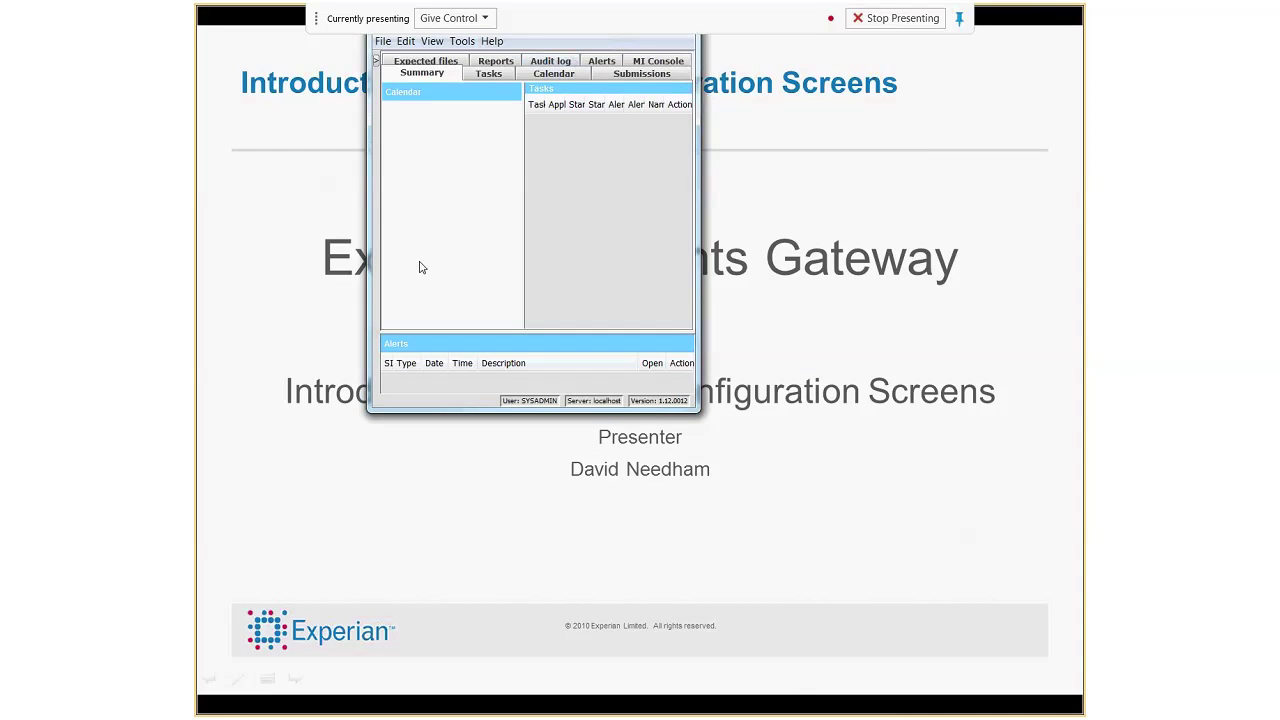
Step: Widen the Experian Payments Gateway window and maximize it to fill the screen
left_click_drag(369, 218, 347, 218)
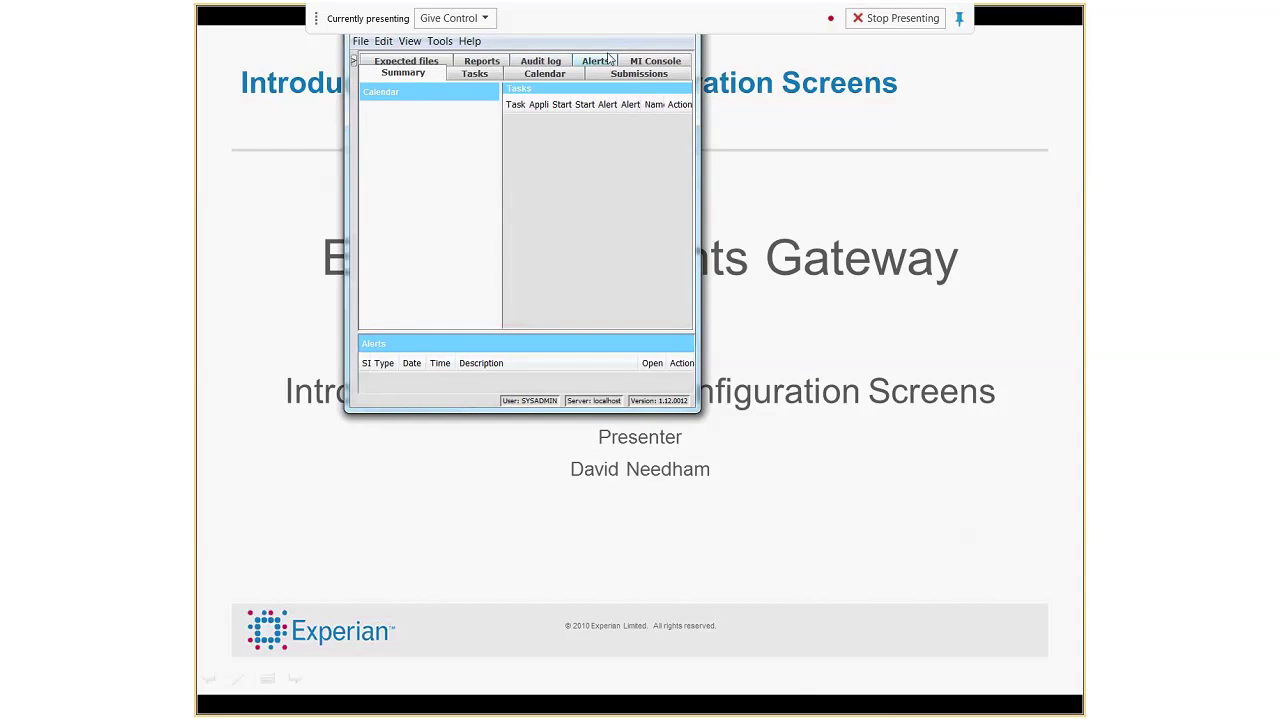
left_click_drag(702, 76, 1071, 113)
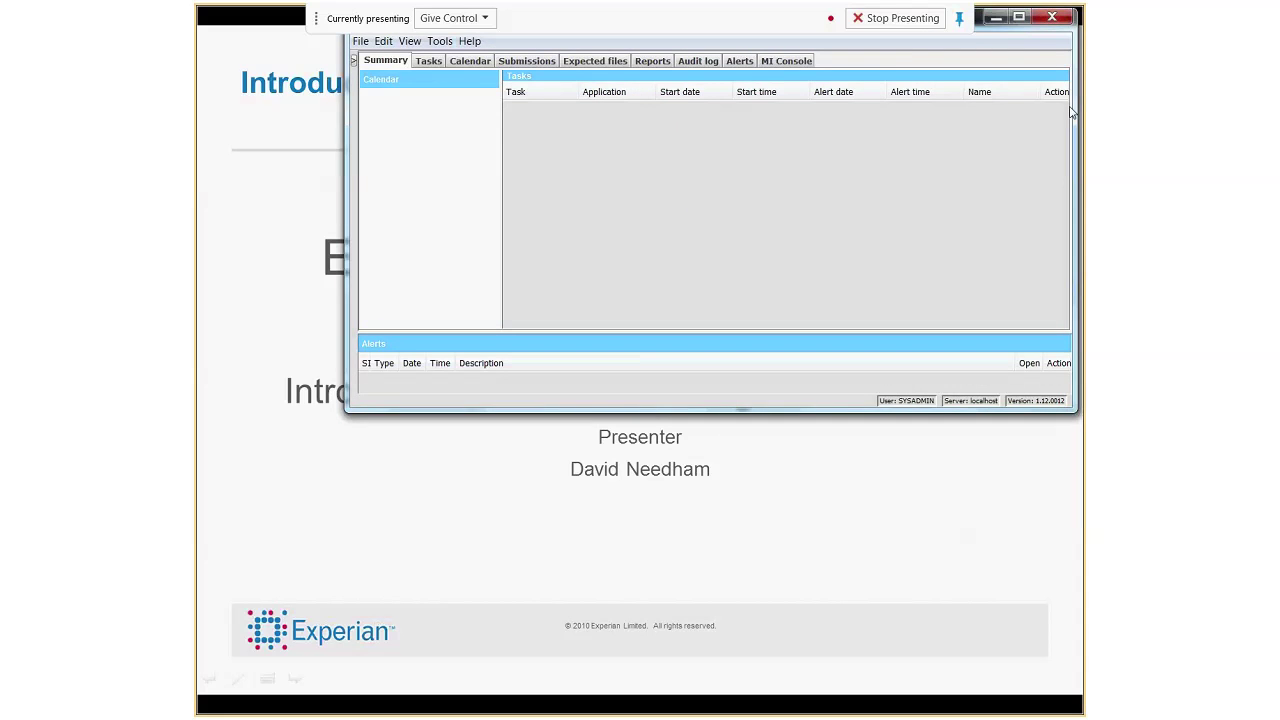
left_click(1019, 17)
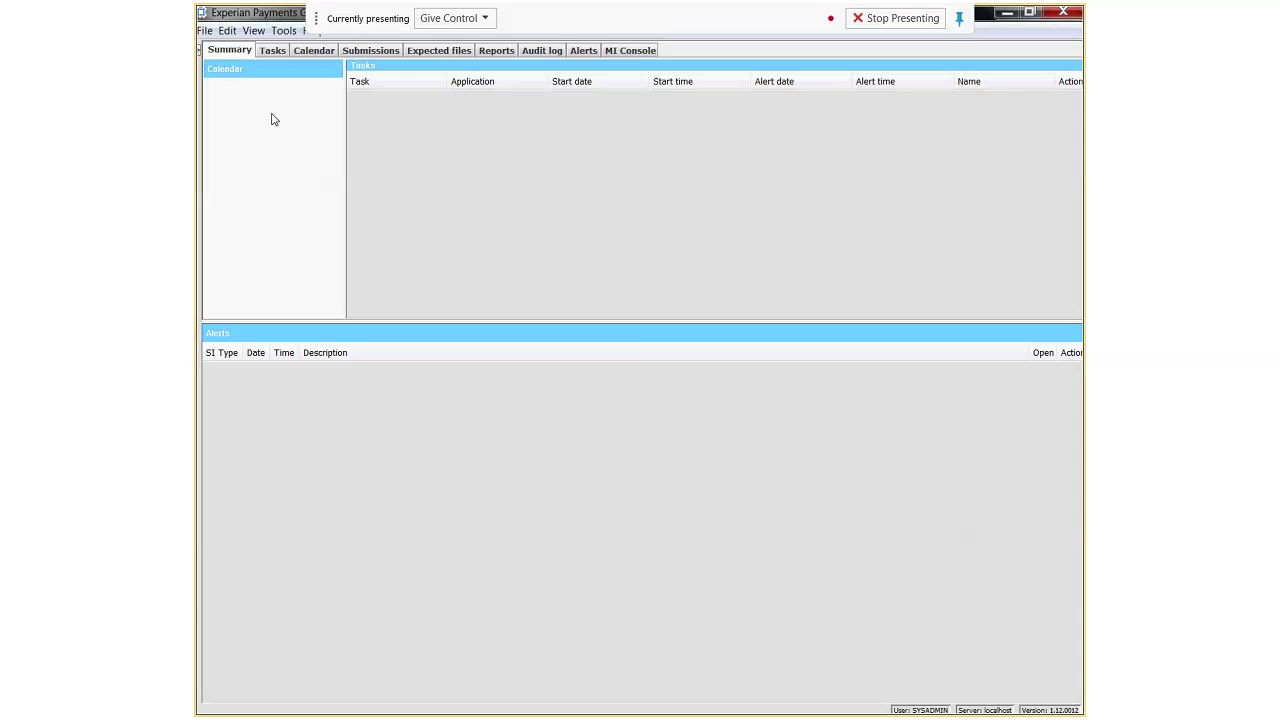
Step: View the task list and the Bacs calendar, inspecting a new event form for 14:00 on 5 March 2015 and discarding it
left_click(271, 51)
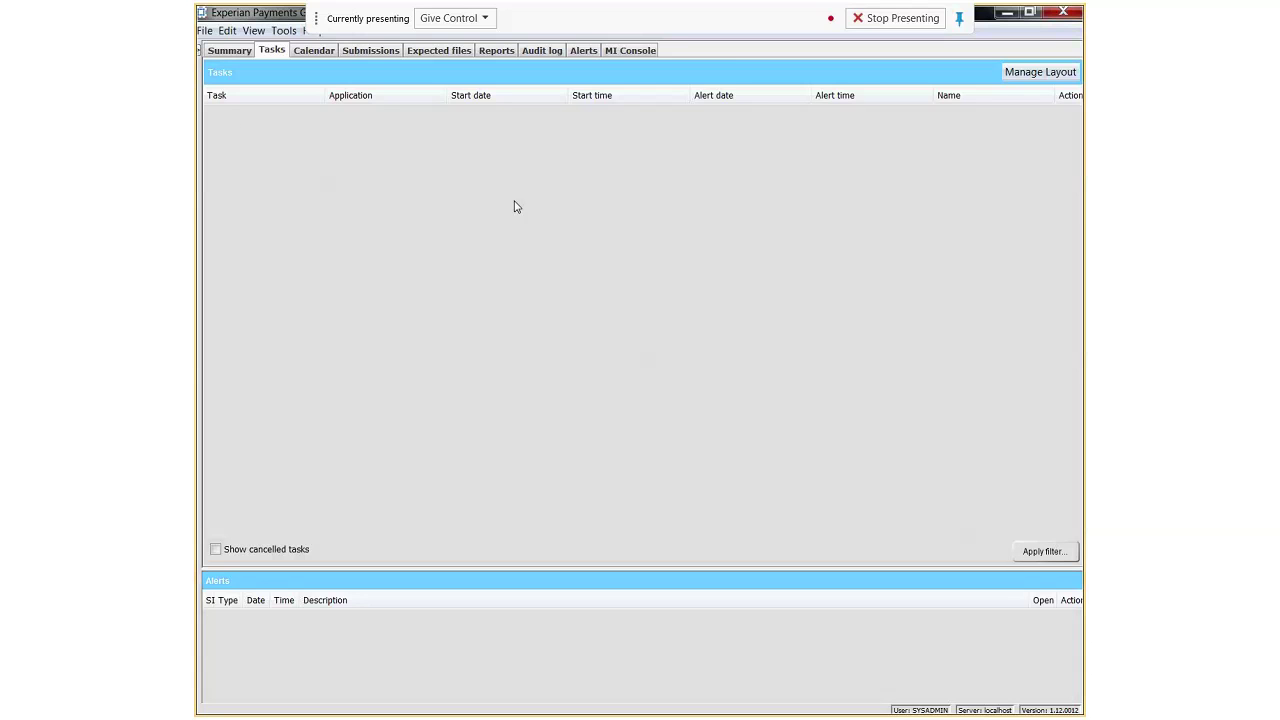
left_click(320, 52)
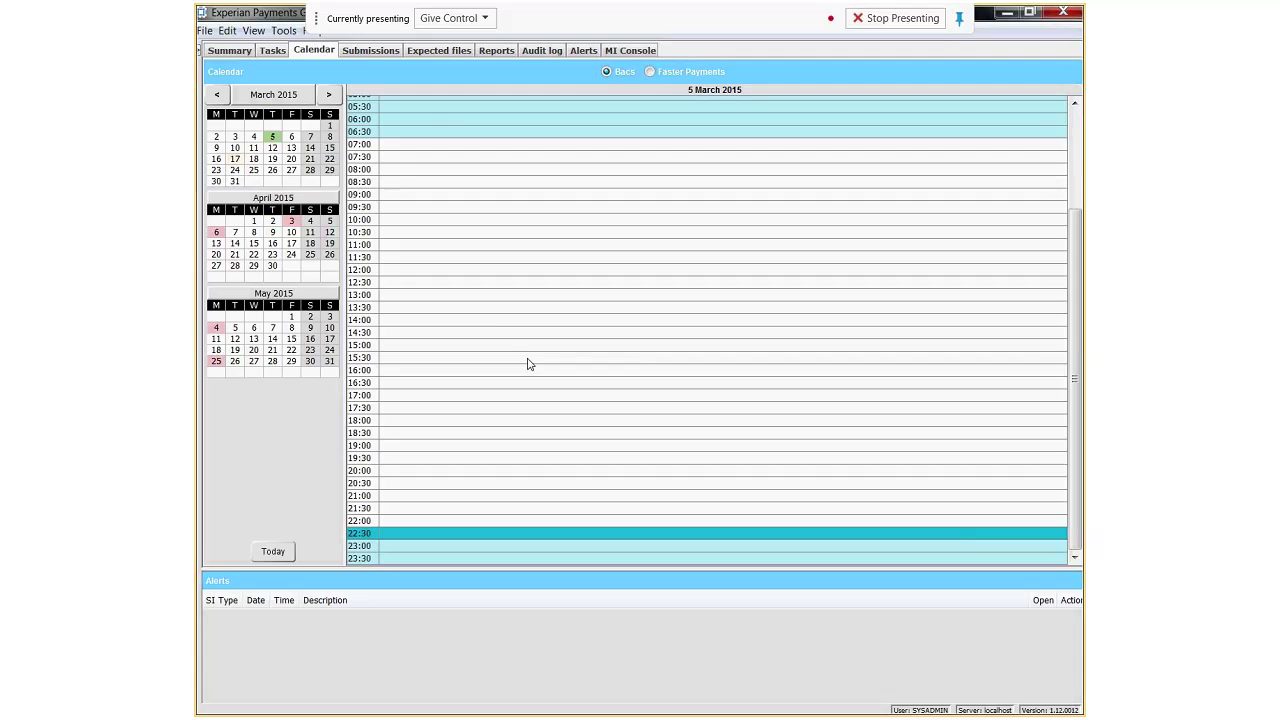
right_click(489, 323)
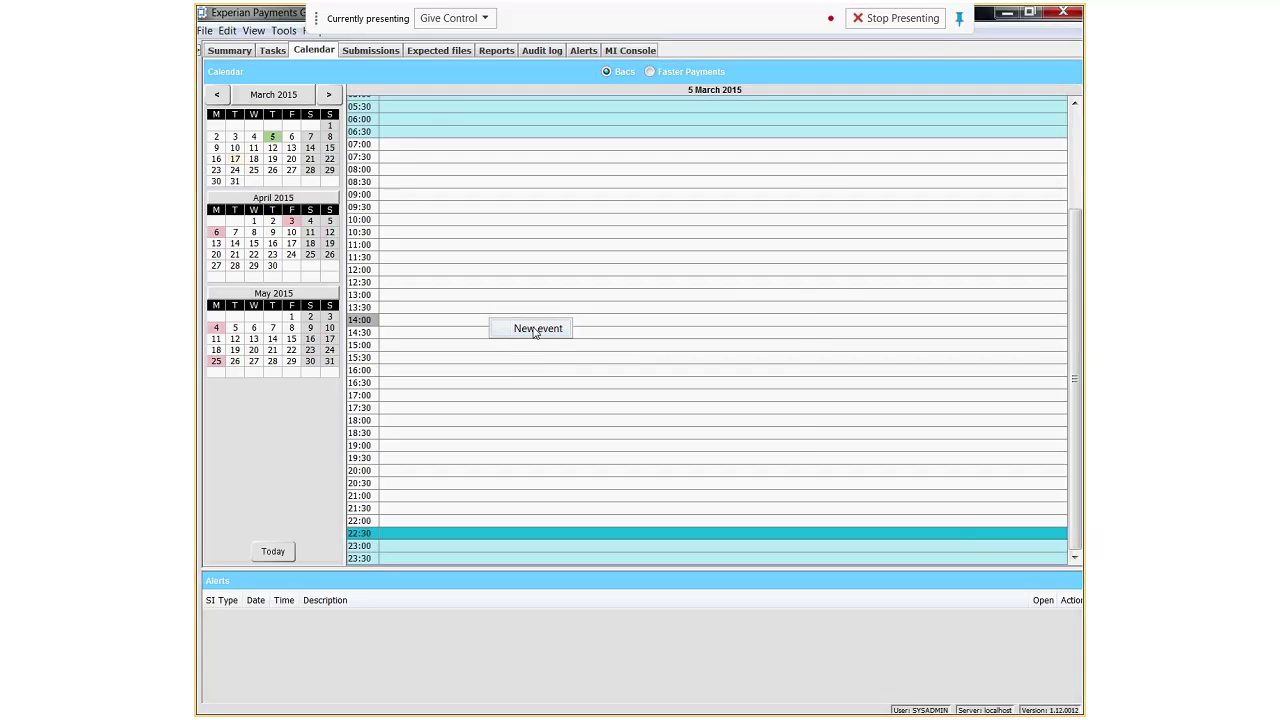
left_click(535, 329)
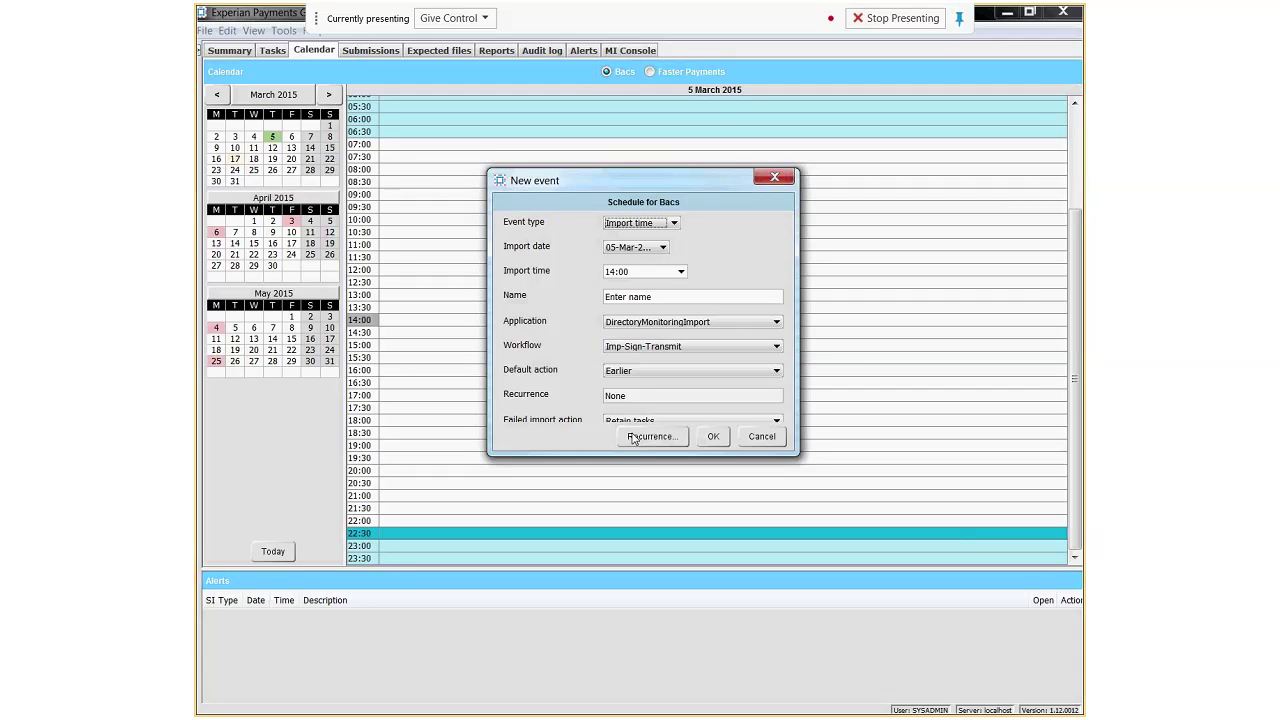
left_click(762, 437)
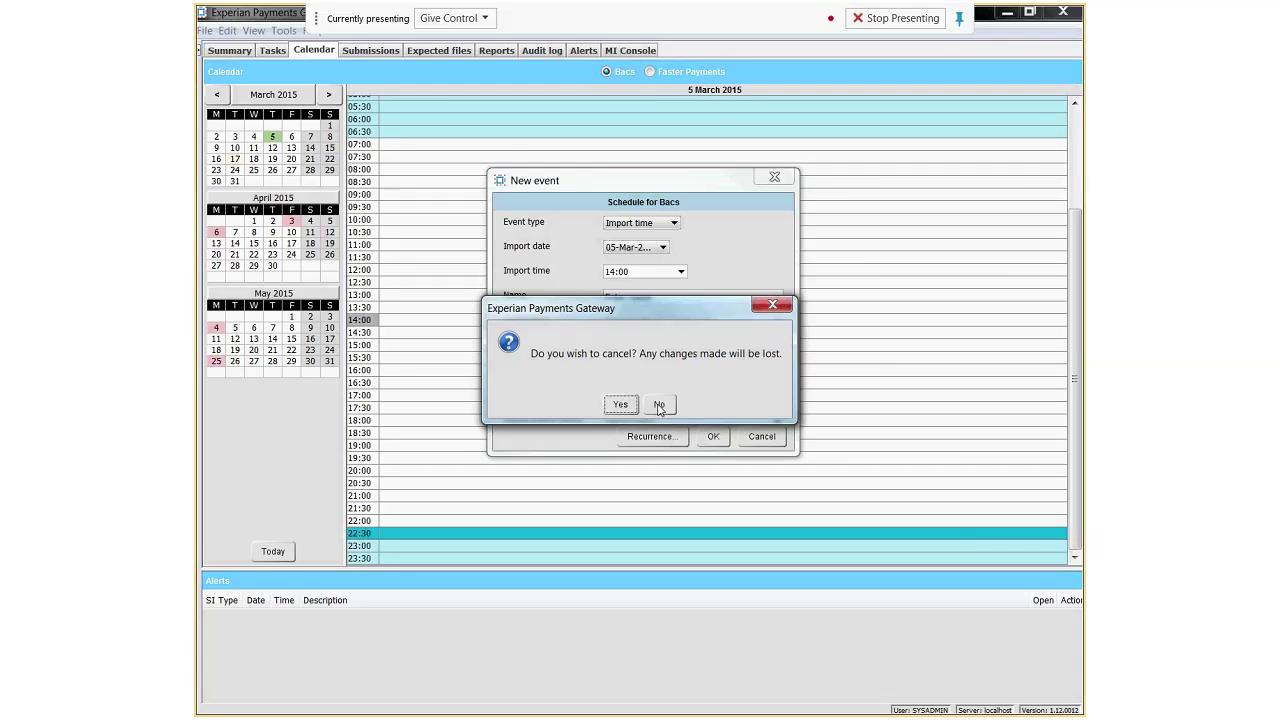
left_click(621, 405)
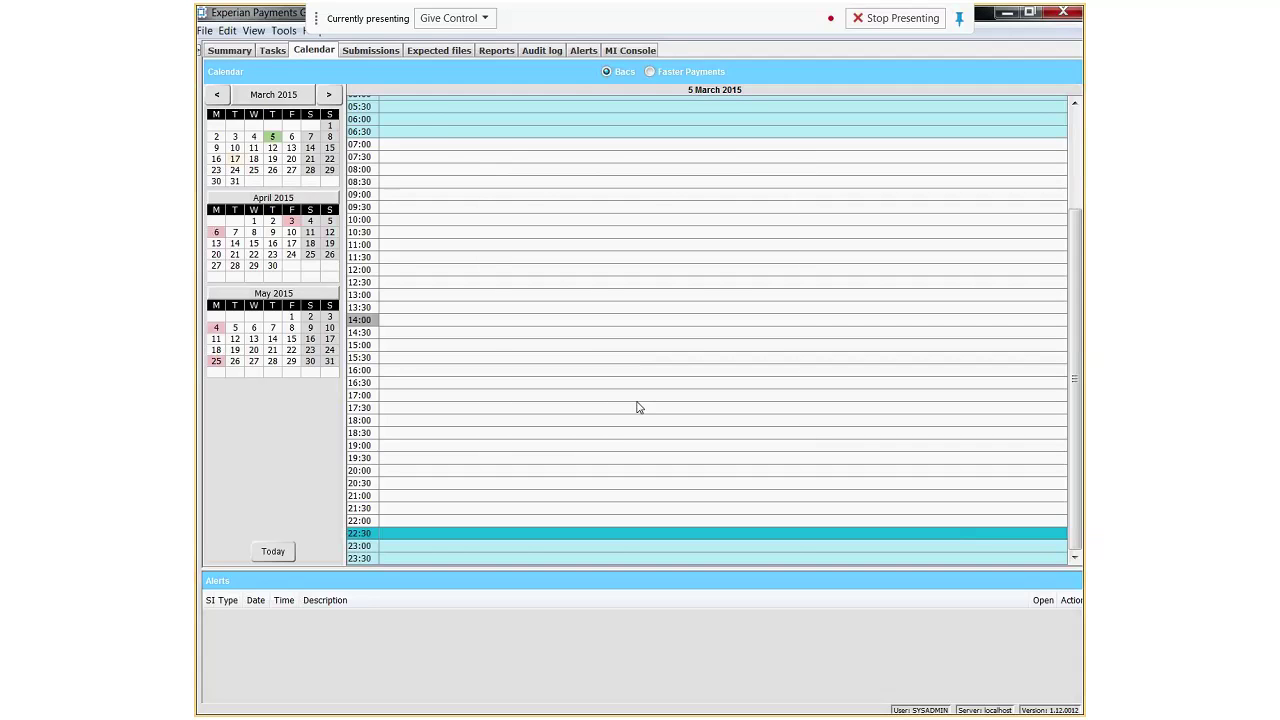
Step: Open the validated ManualImport submission and browse its payment records and validation summary in the read-only viewer, closing the viewer when done
left_click(374, 52)
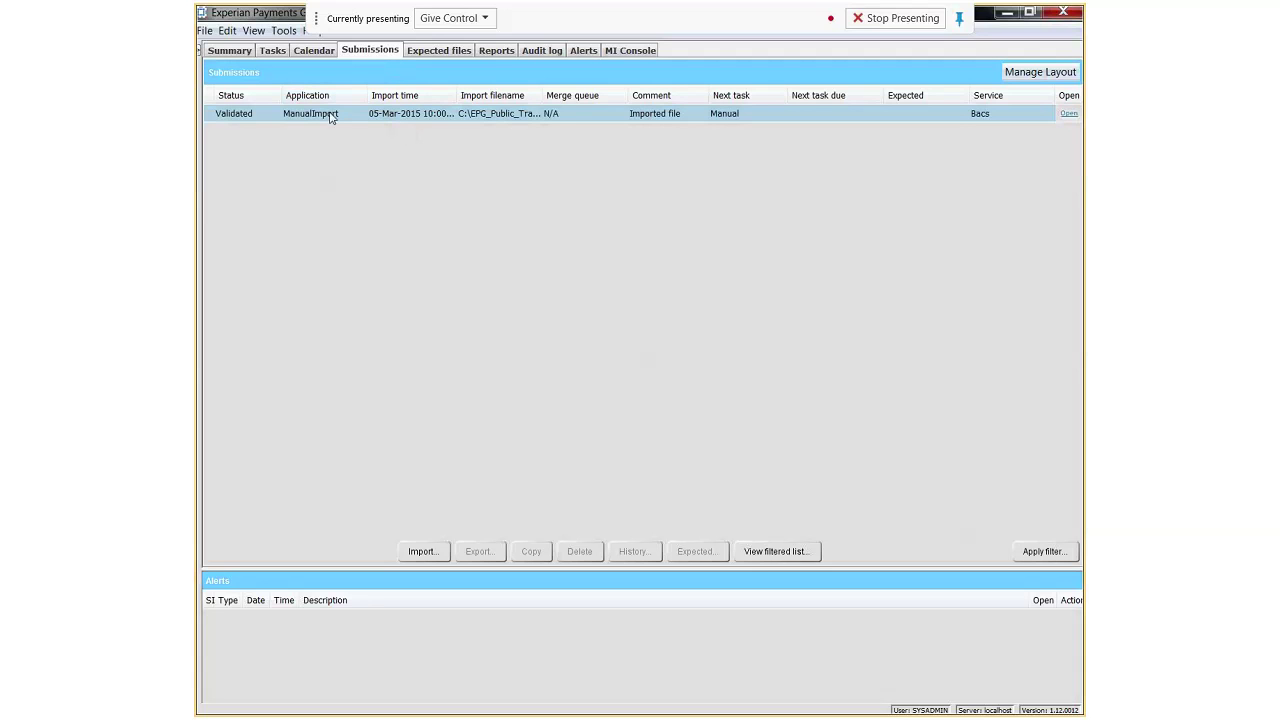
left_click(1069, 115)
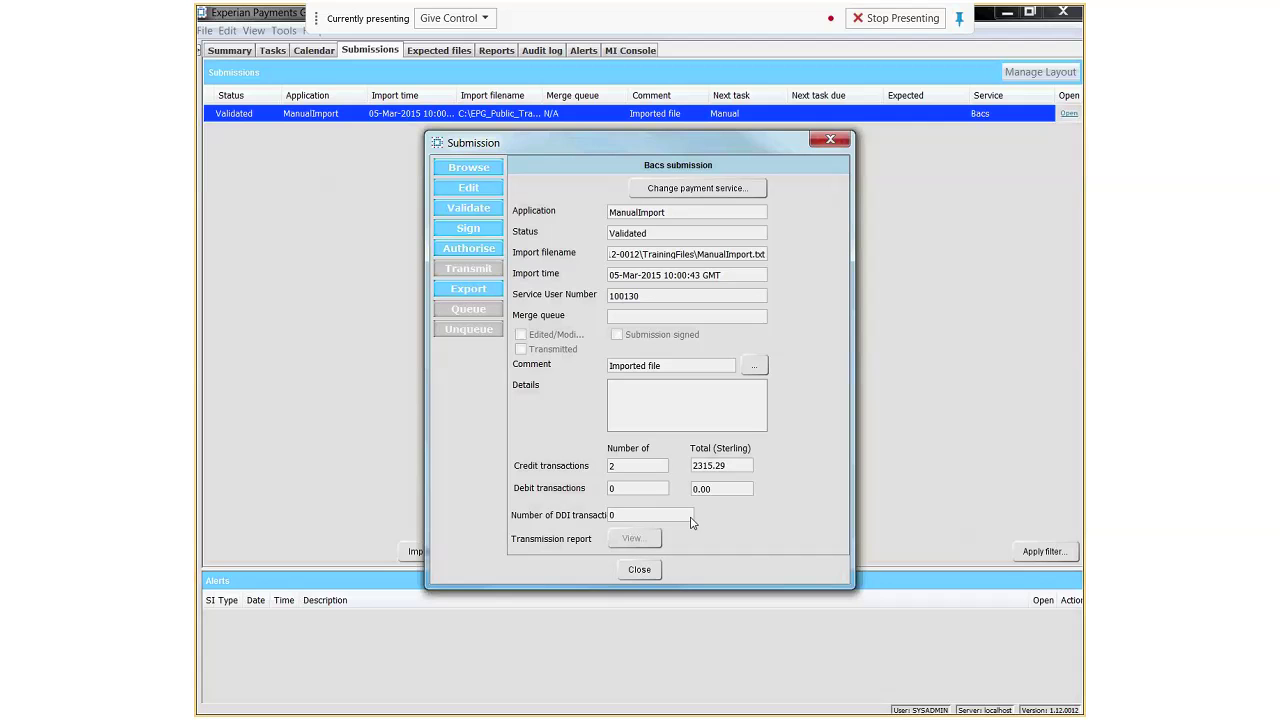
left_click(476, 167)
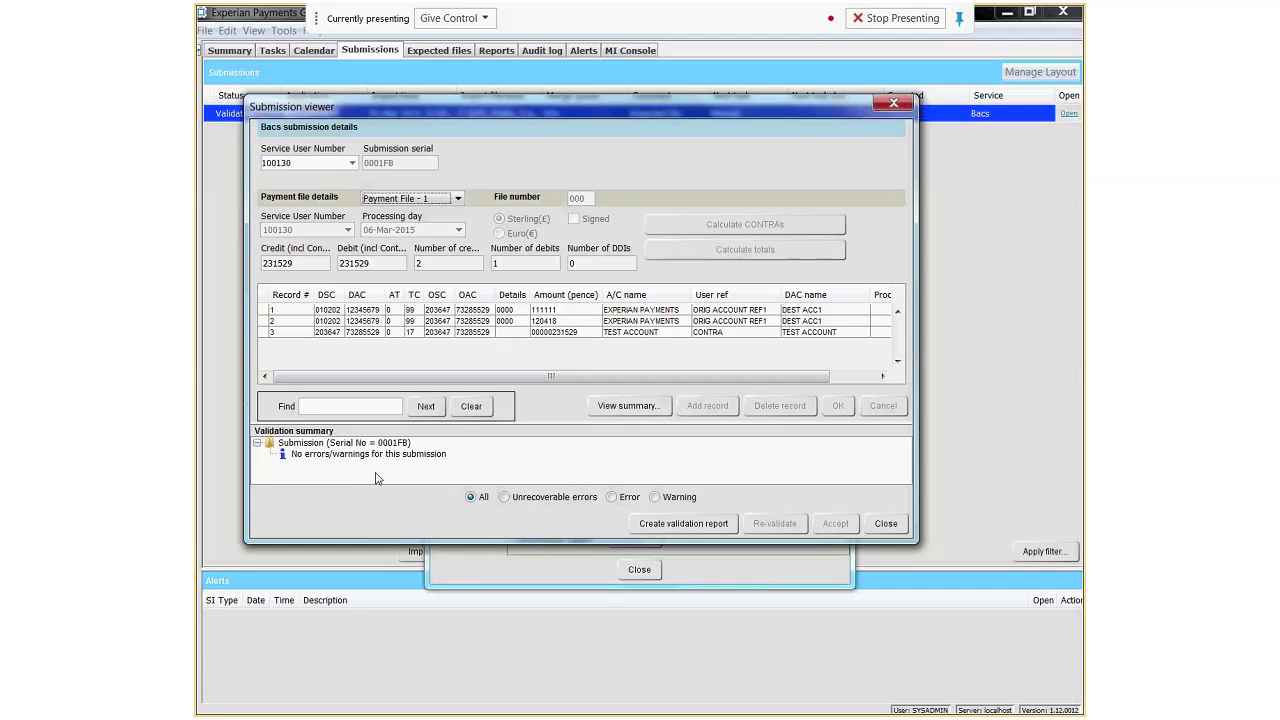
left_click(332, 322)
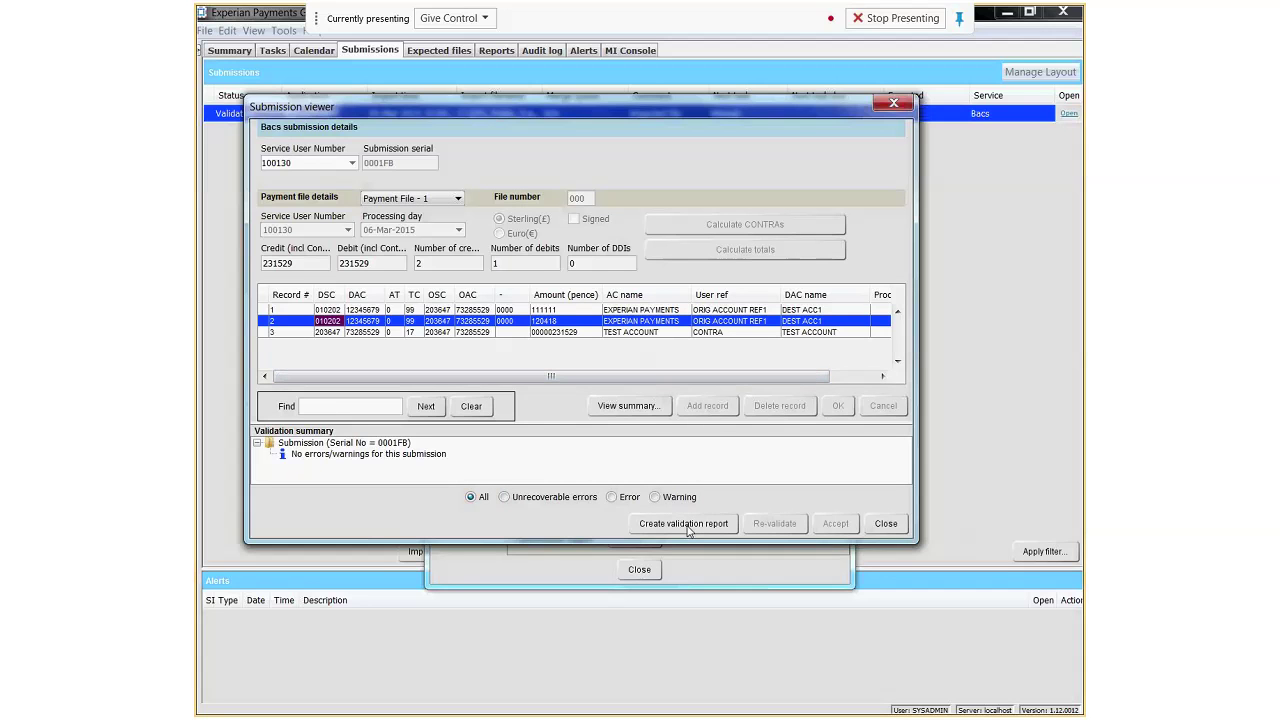
left_click(344, 406)
left_click(886, 523)
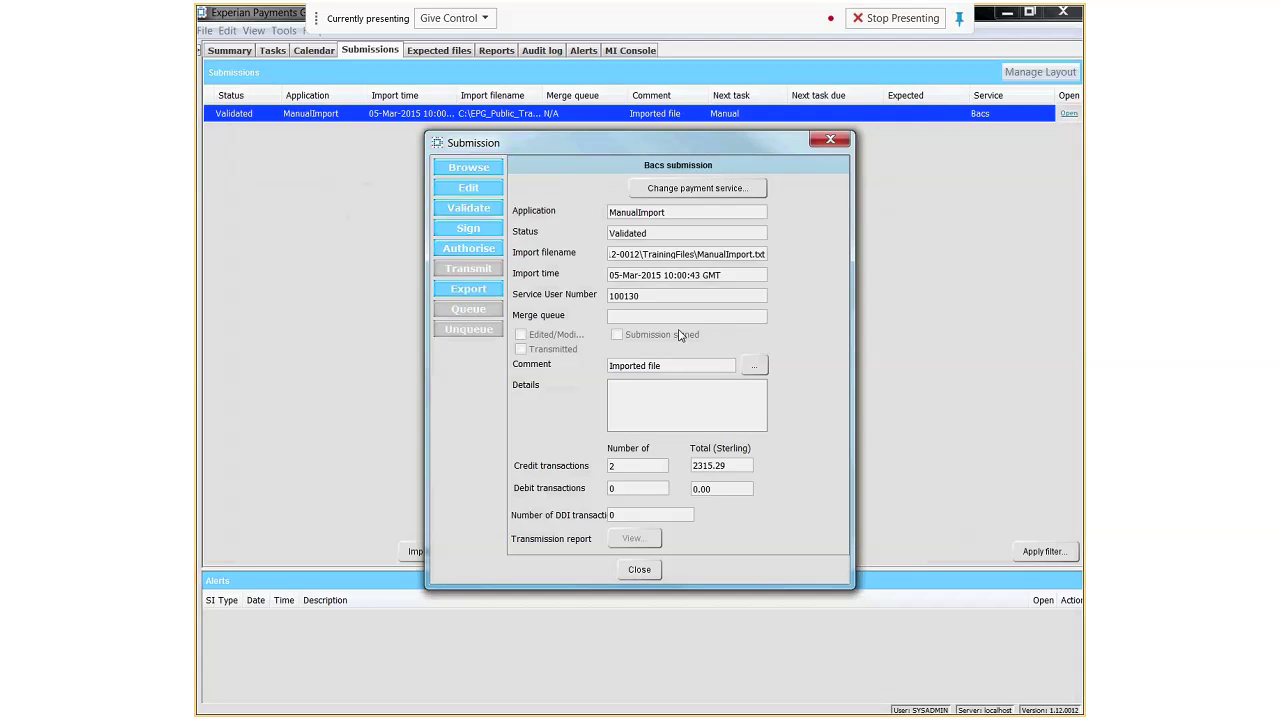
Step: Inspect the first record's amount in the submission editor, and close the editor and the submission without changing anything
left_click(463, 183)
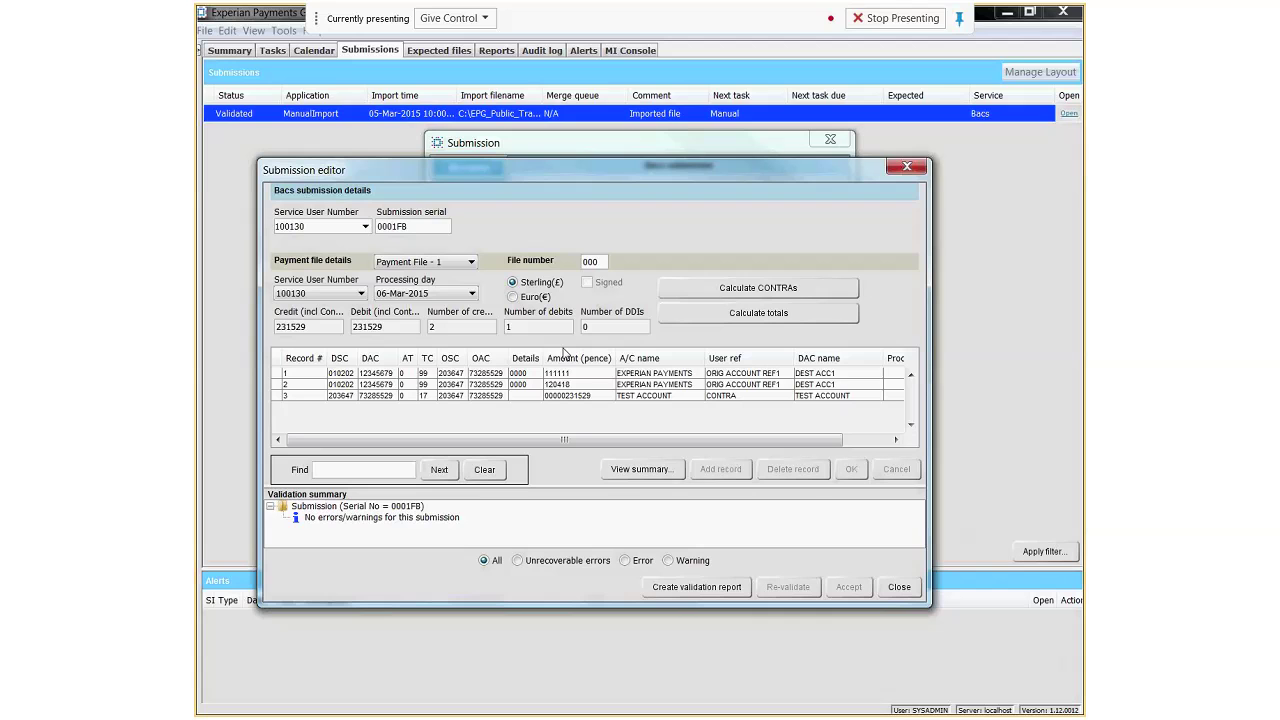
left_click(583, 375)
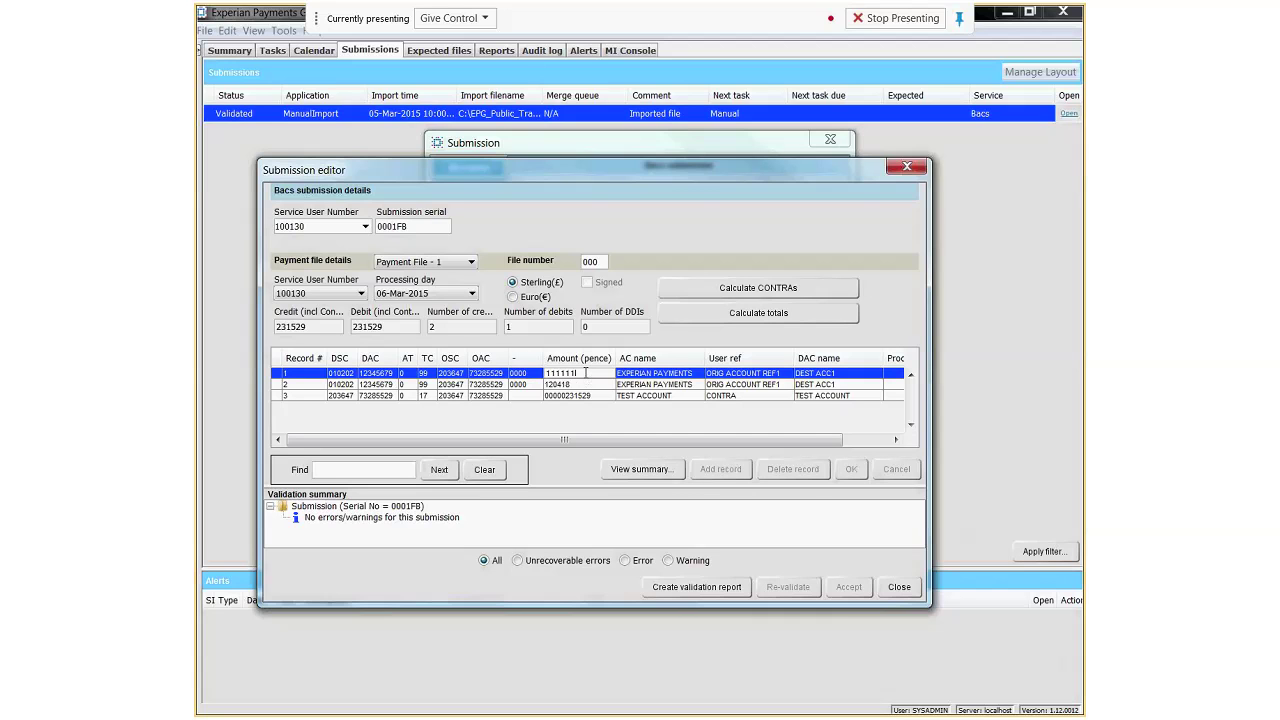
left_click(590, 372)
left_click(898, 588)
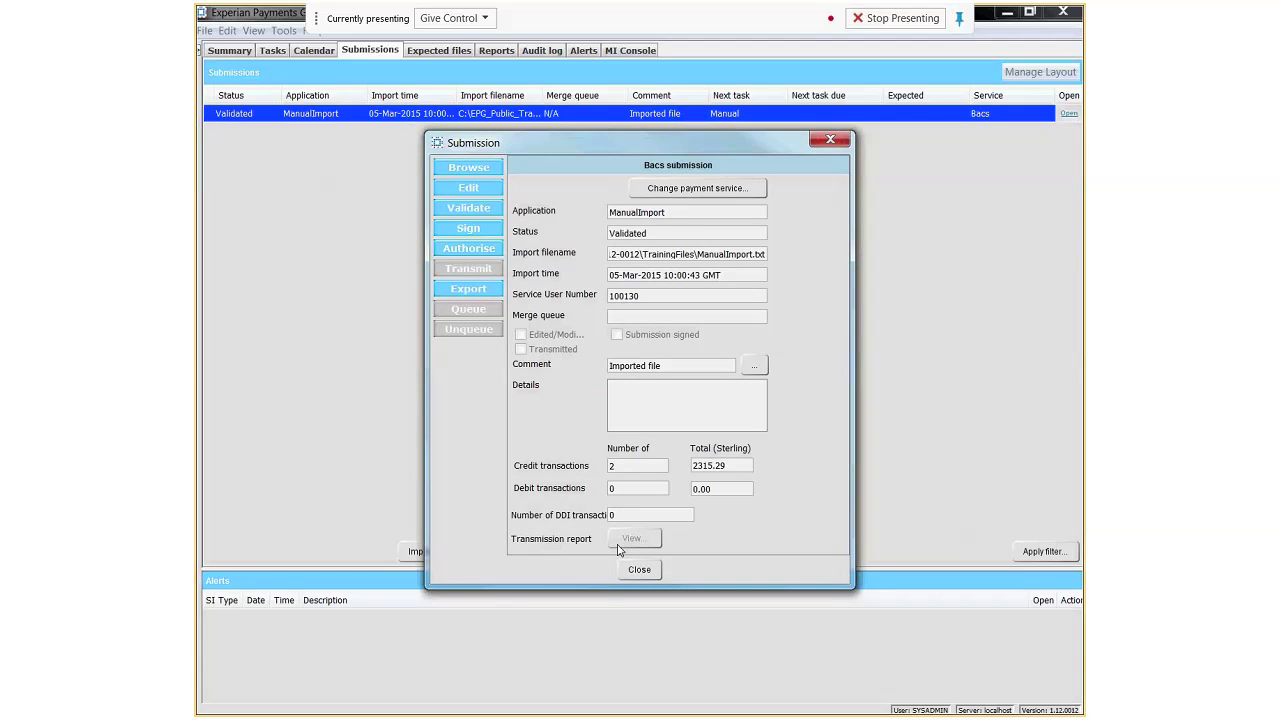
left_click(639, 569)
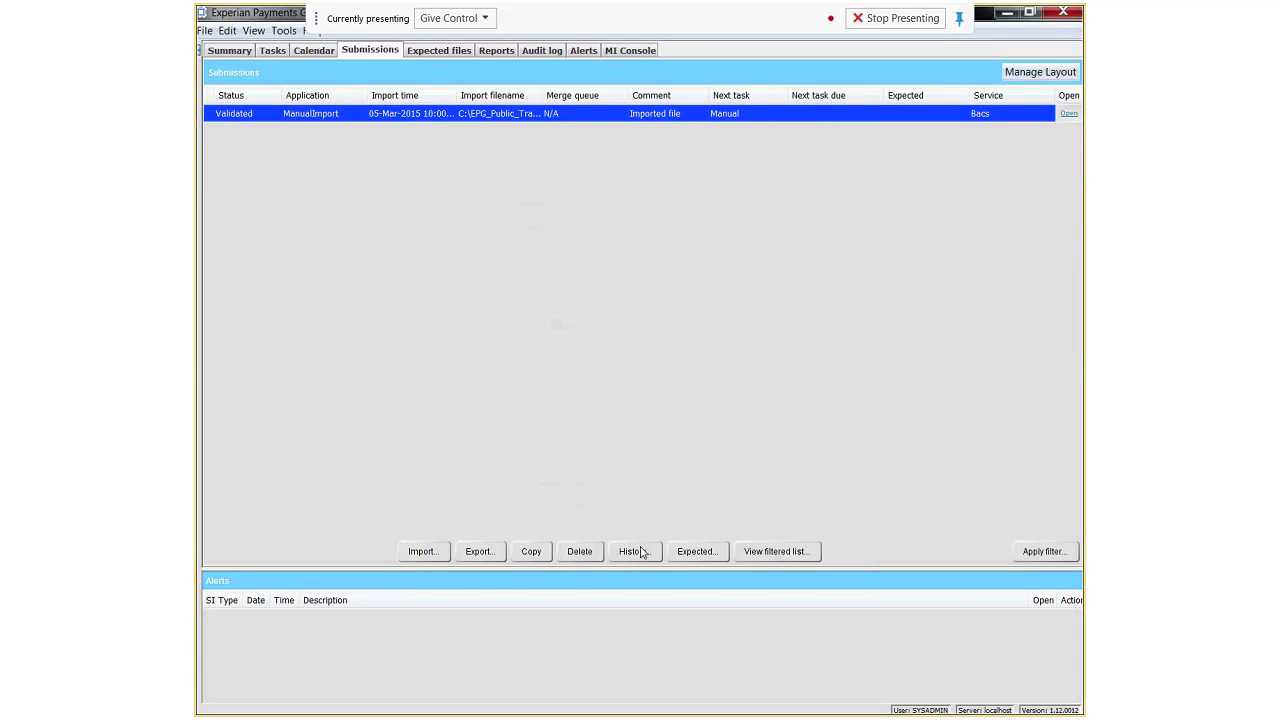
Step: Check the expected files list and view the ARUDD report processed on 03-Mar-2015, closing the report when done
left_click(444, 53)
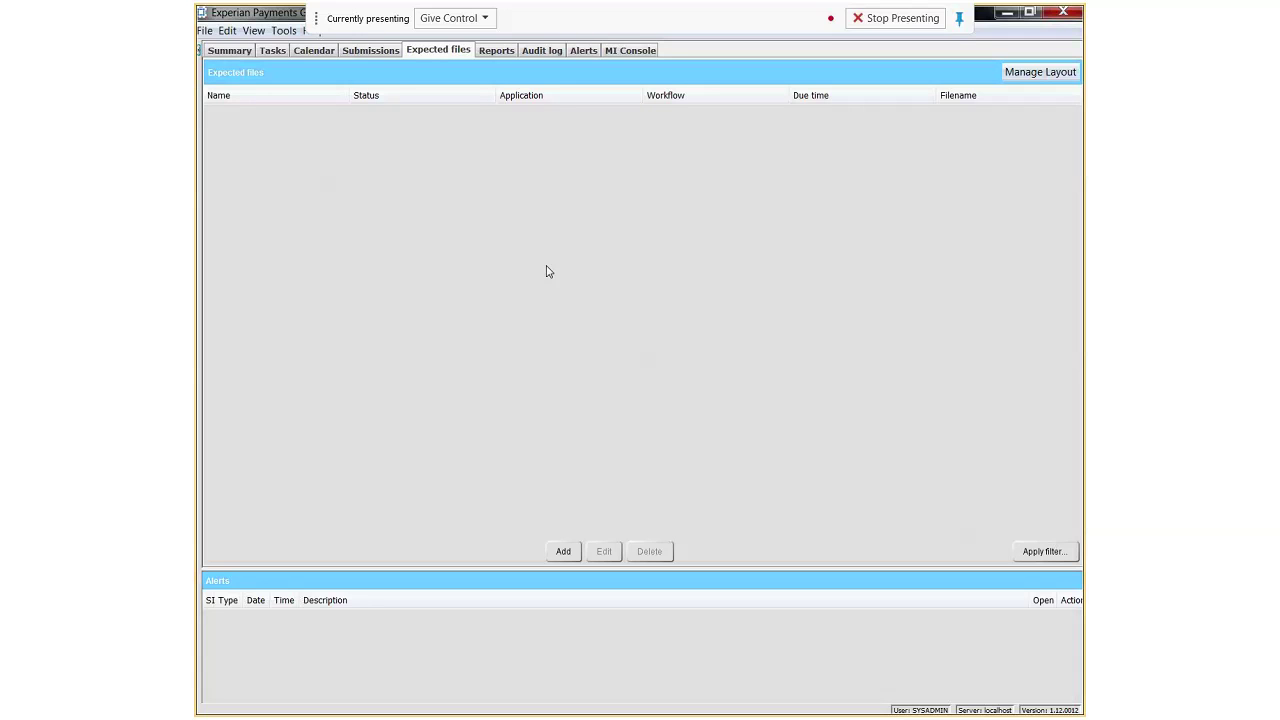
left_click(497, 52)
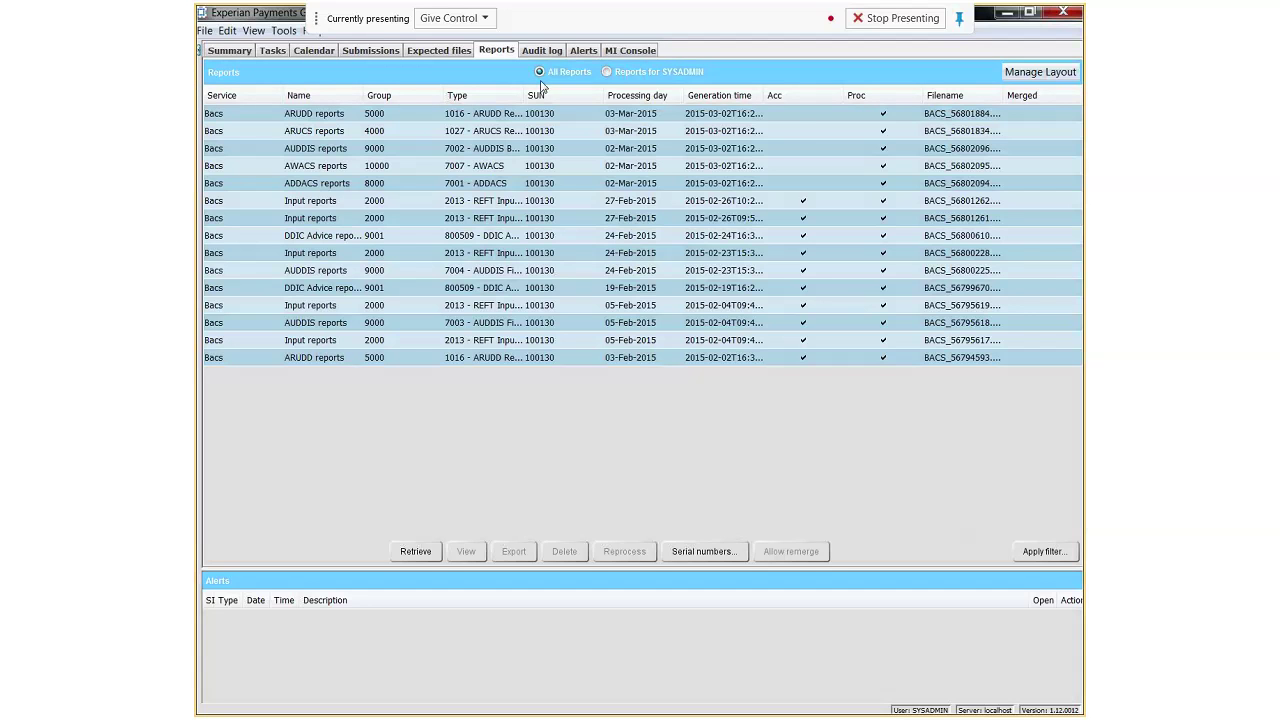
left_click(381, 115)
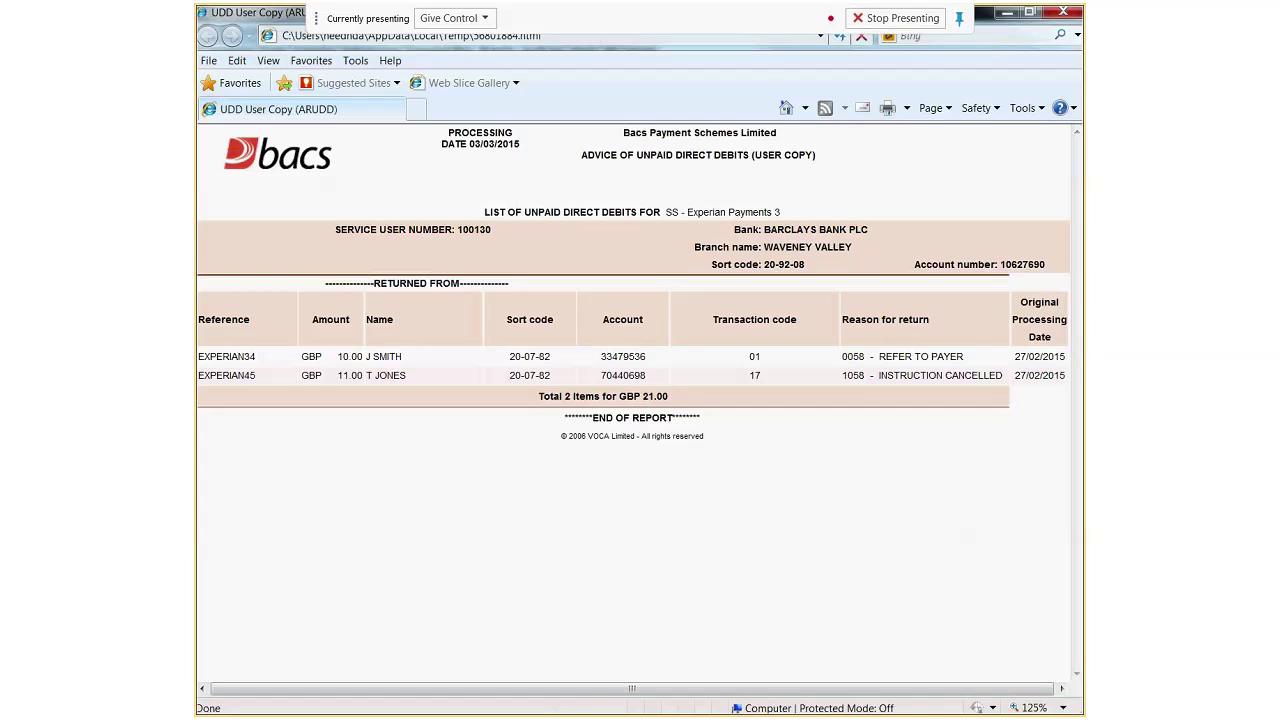
left_click(1064, 13)
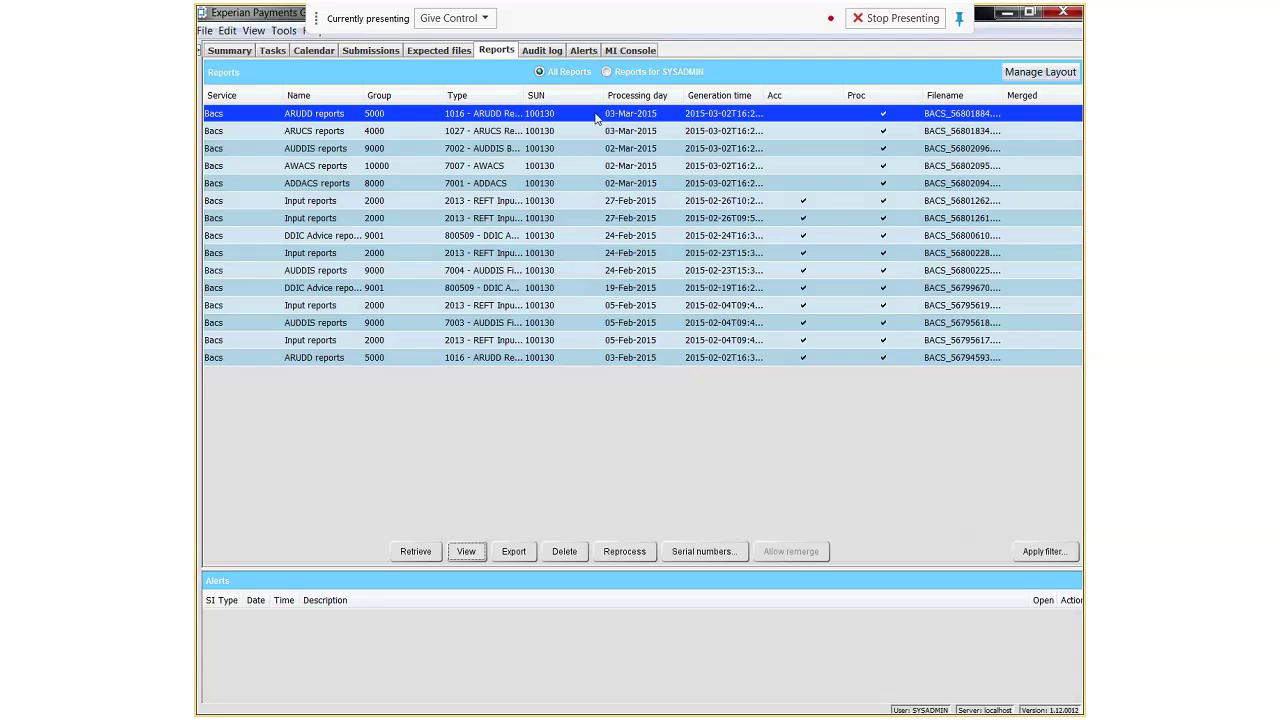
Step: Look through the audit log, the alerts list and the MI Console query screen
left_click(541, 50)
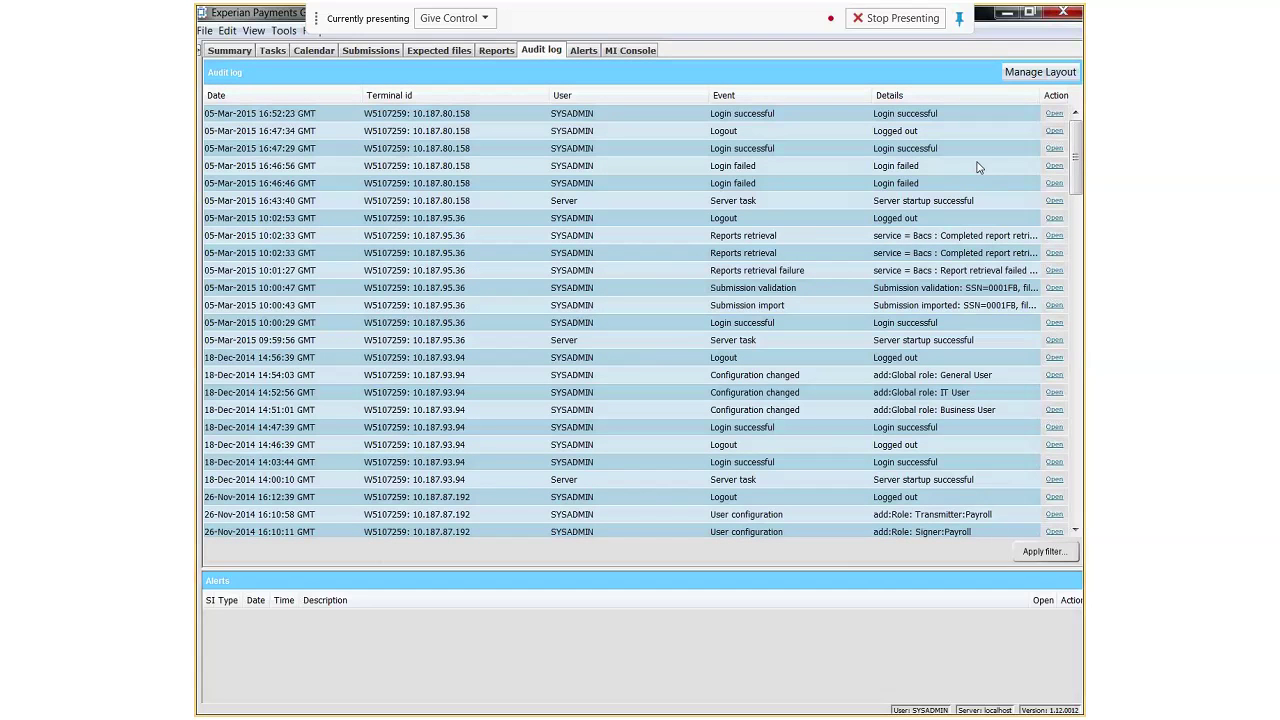
left_click(580, 52)
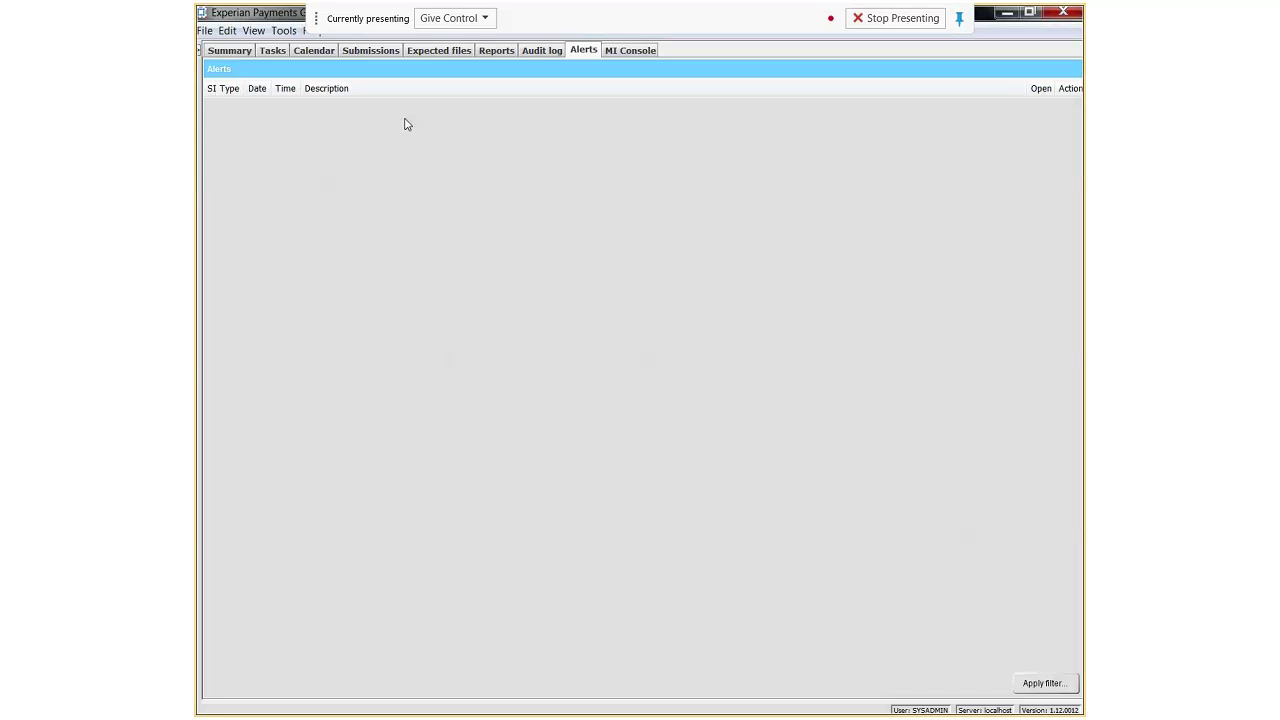
left_click(620, 52)
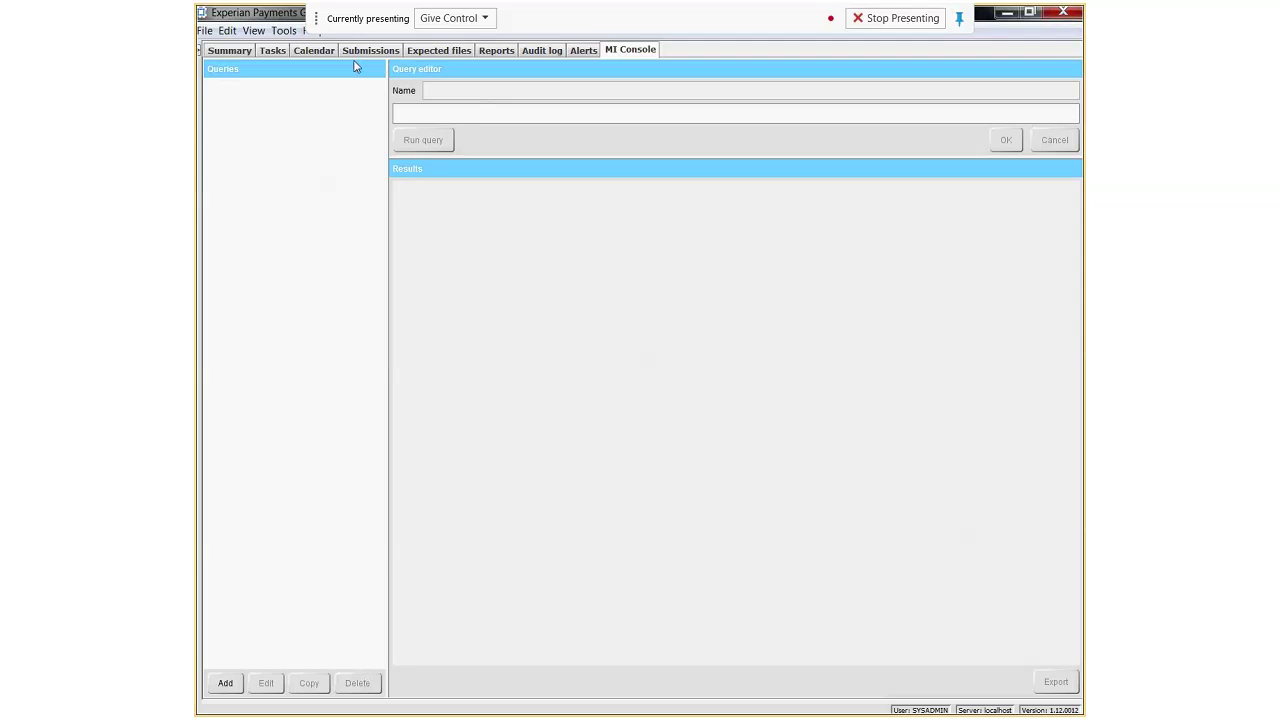
Step: Open the system configuration and review the communication settings and the list of signing devices
left_click(307, 30)
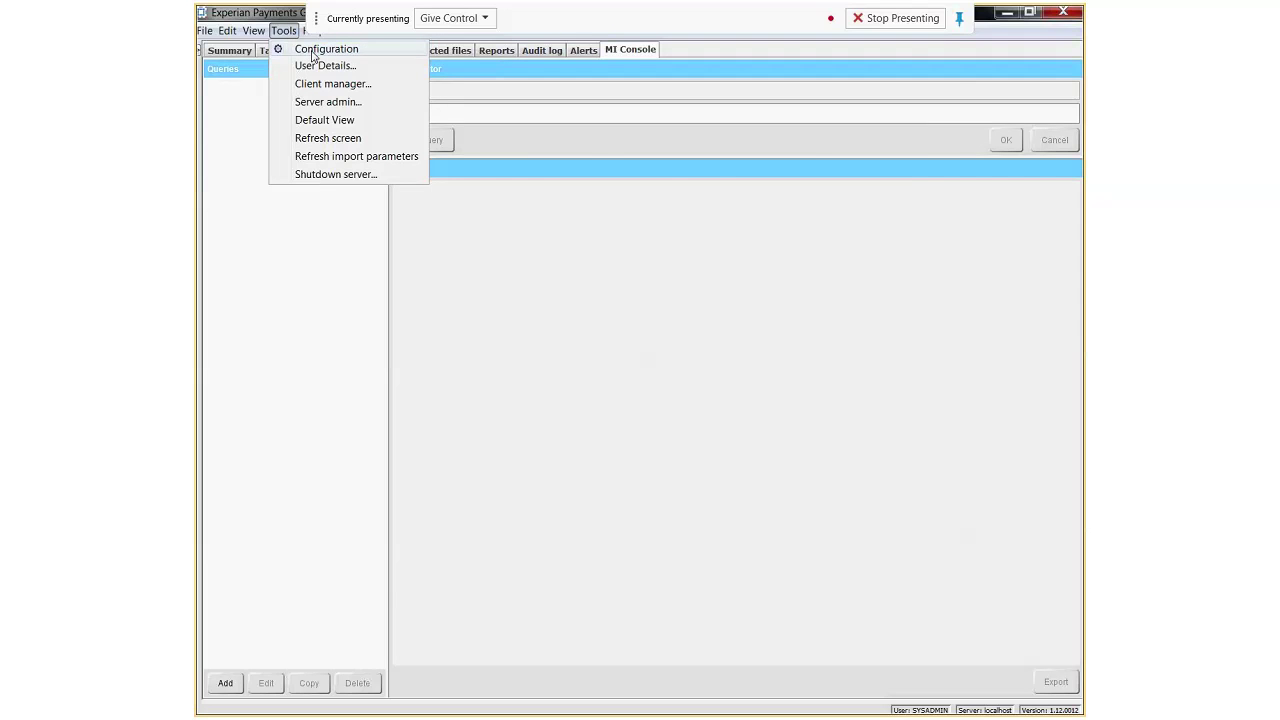
left_click(318, 50)
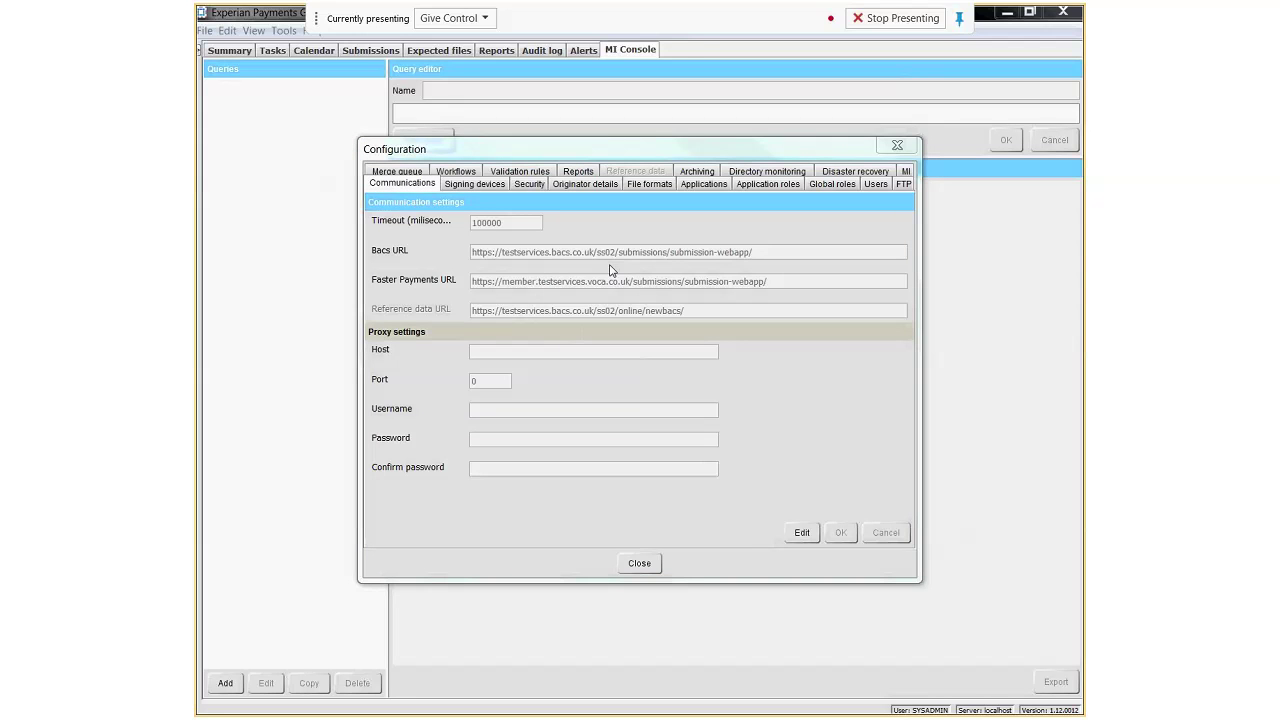
left_click(695, 158)
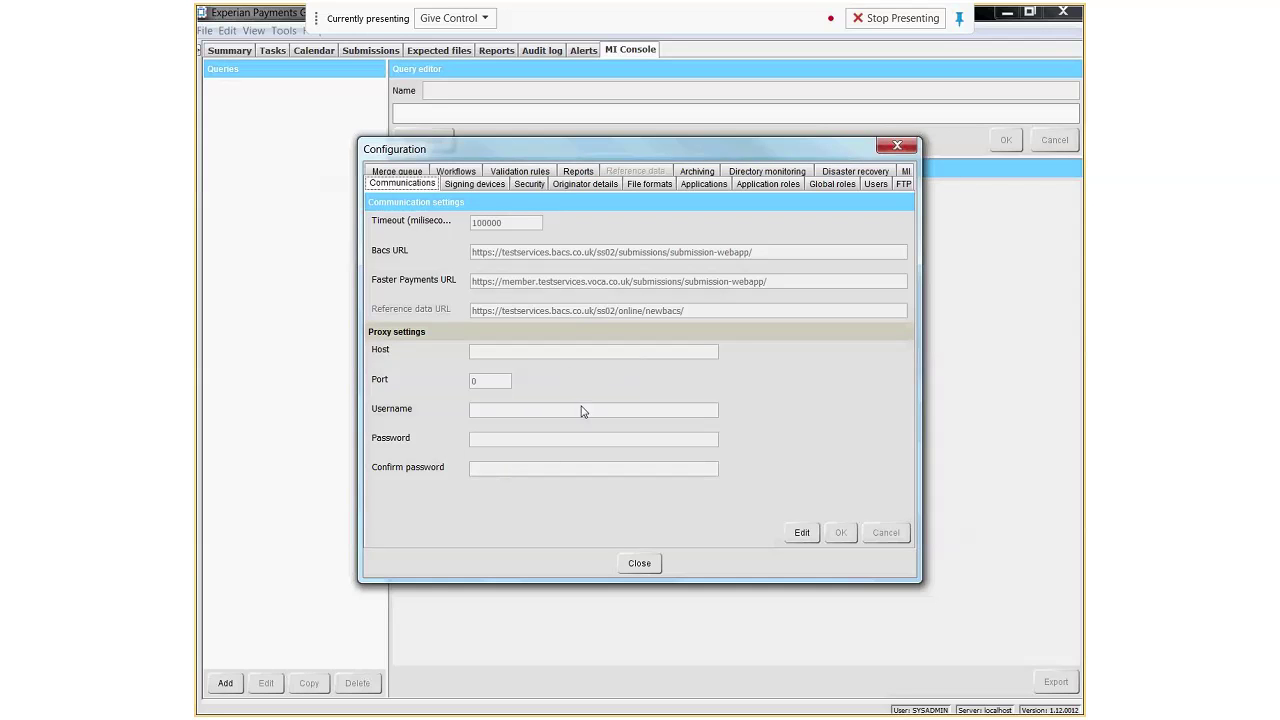
left_click(495, 186)
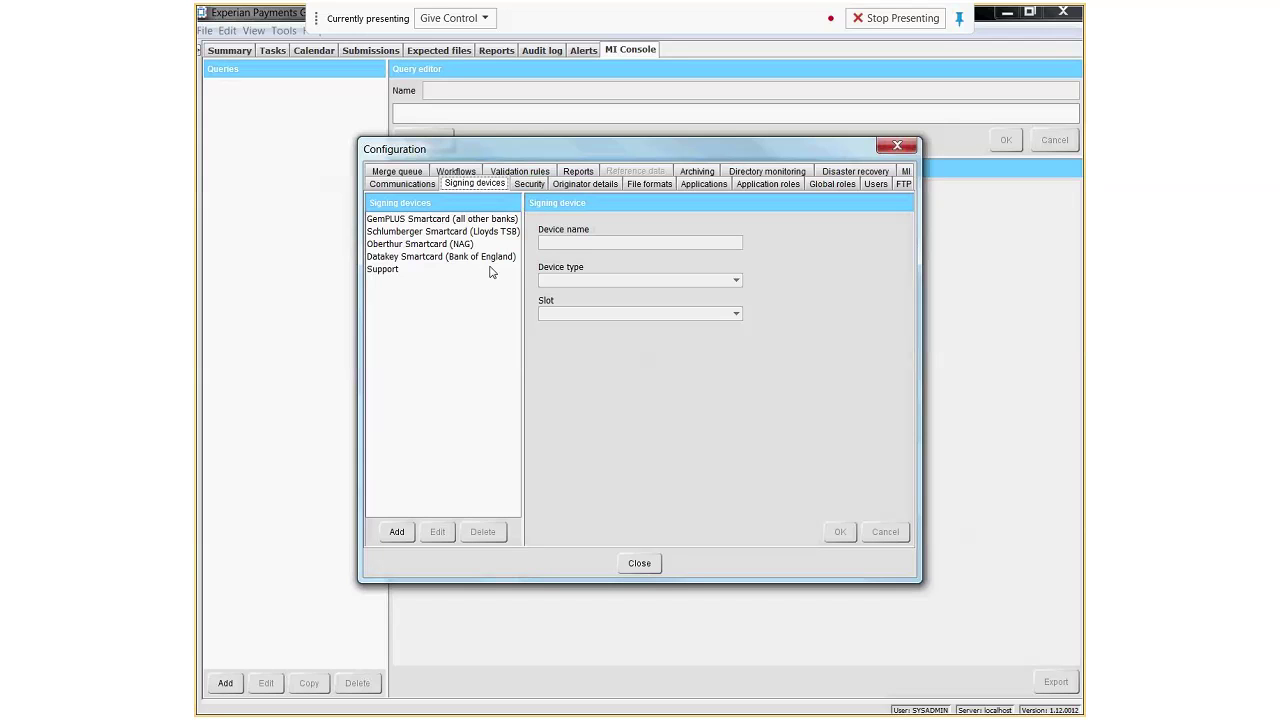
Step: Review the security configuration and its re-authentication settings, dismissing the re-authentication settings without changes
left_click(529, 185)
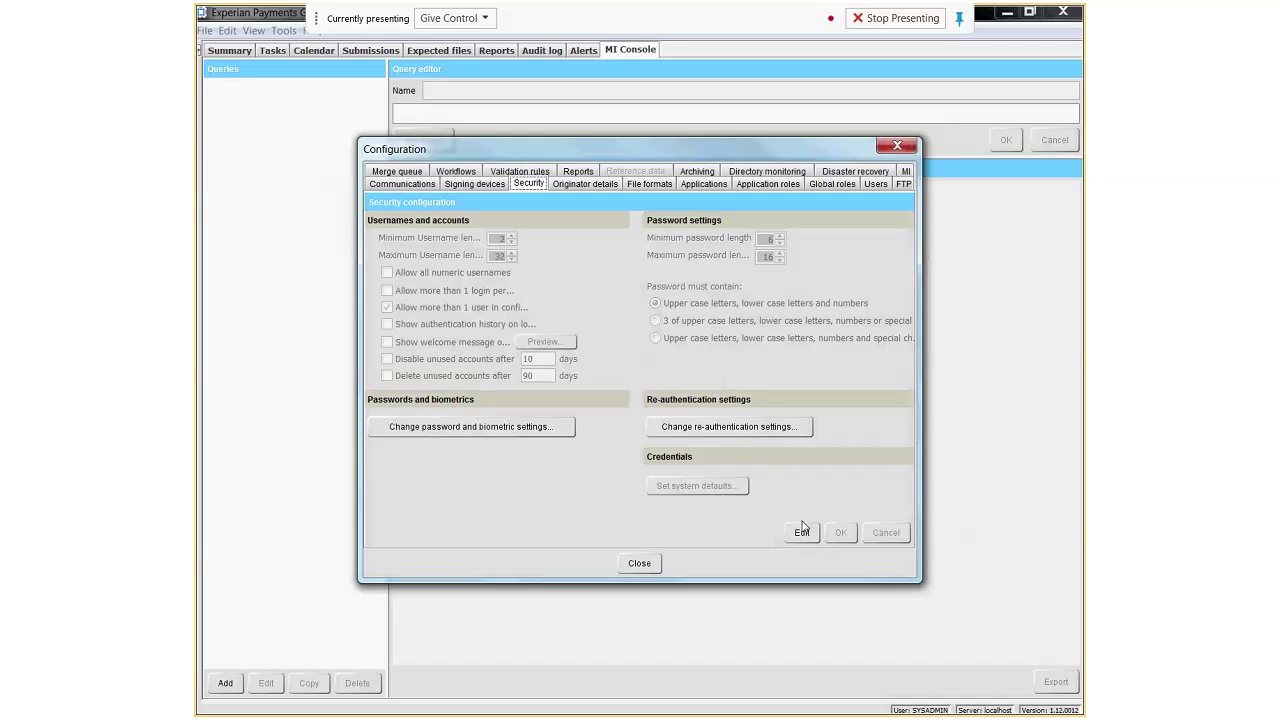
left_click(753, 430)
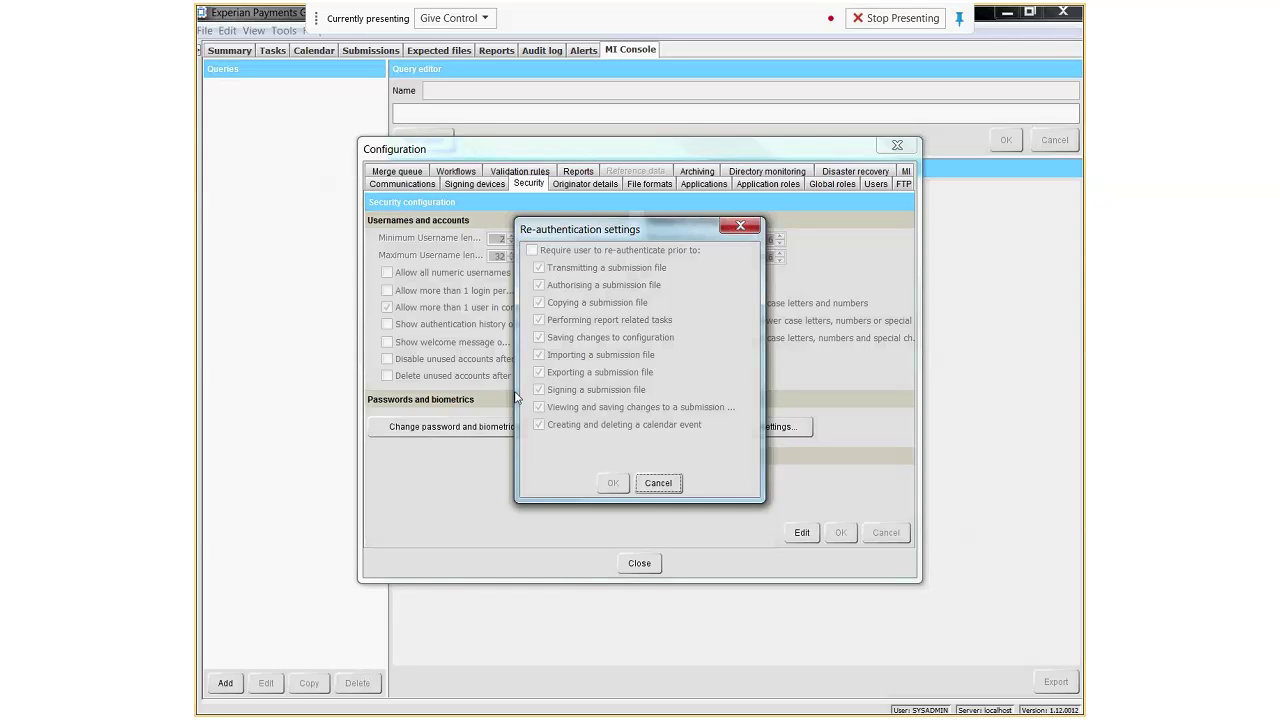
left_click(663, 488)
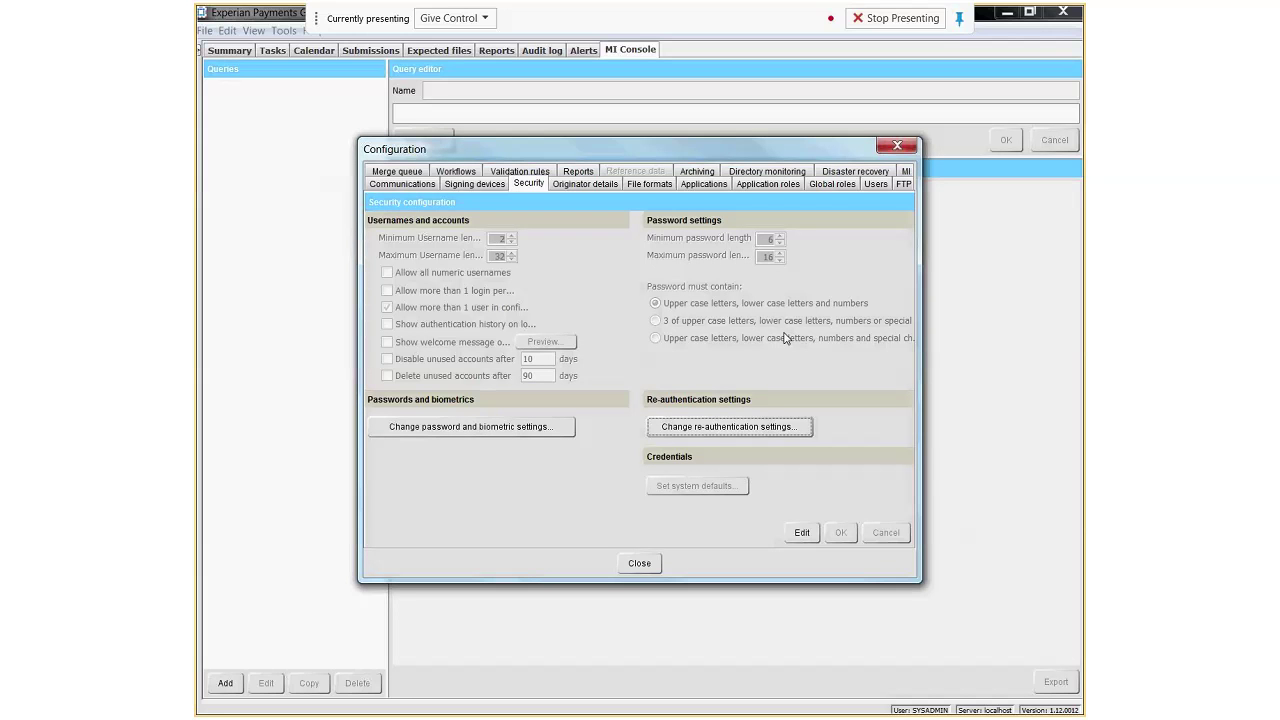
Step: Expand the listed Service User Number in the originator details and display its file limits and associated applications
left_click(592, 188)
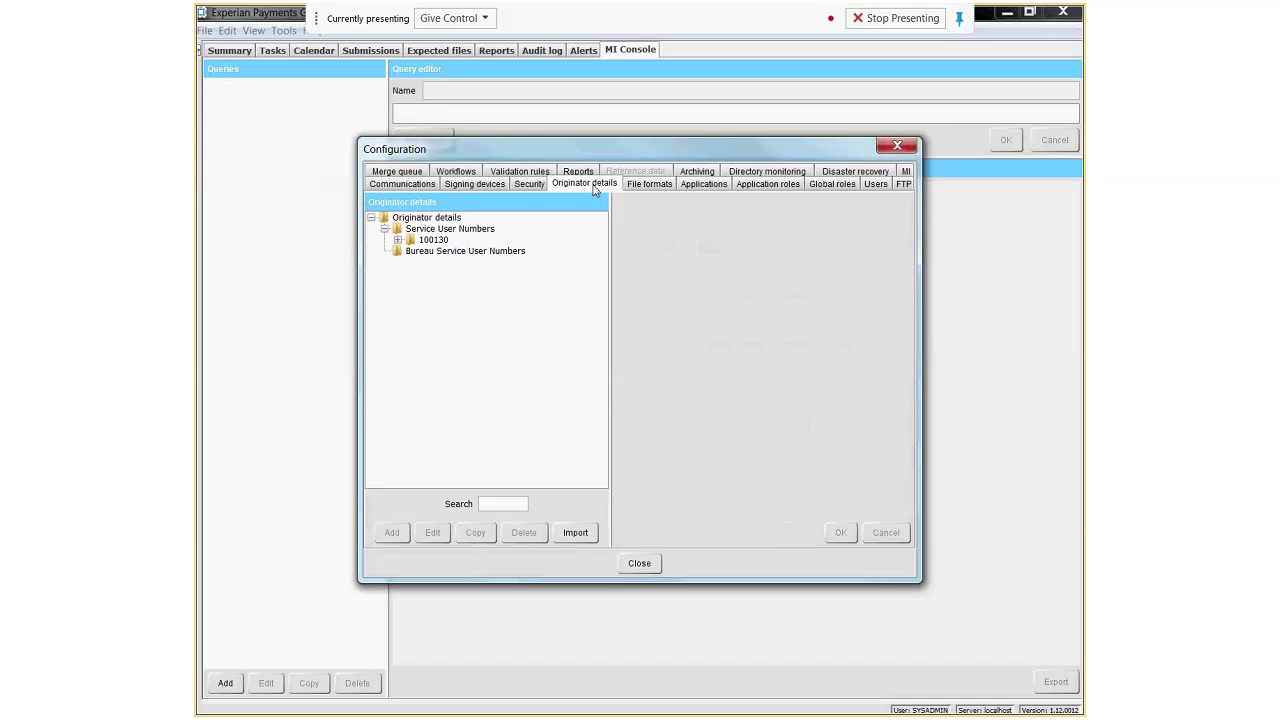
left_click(398, 241)
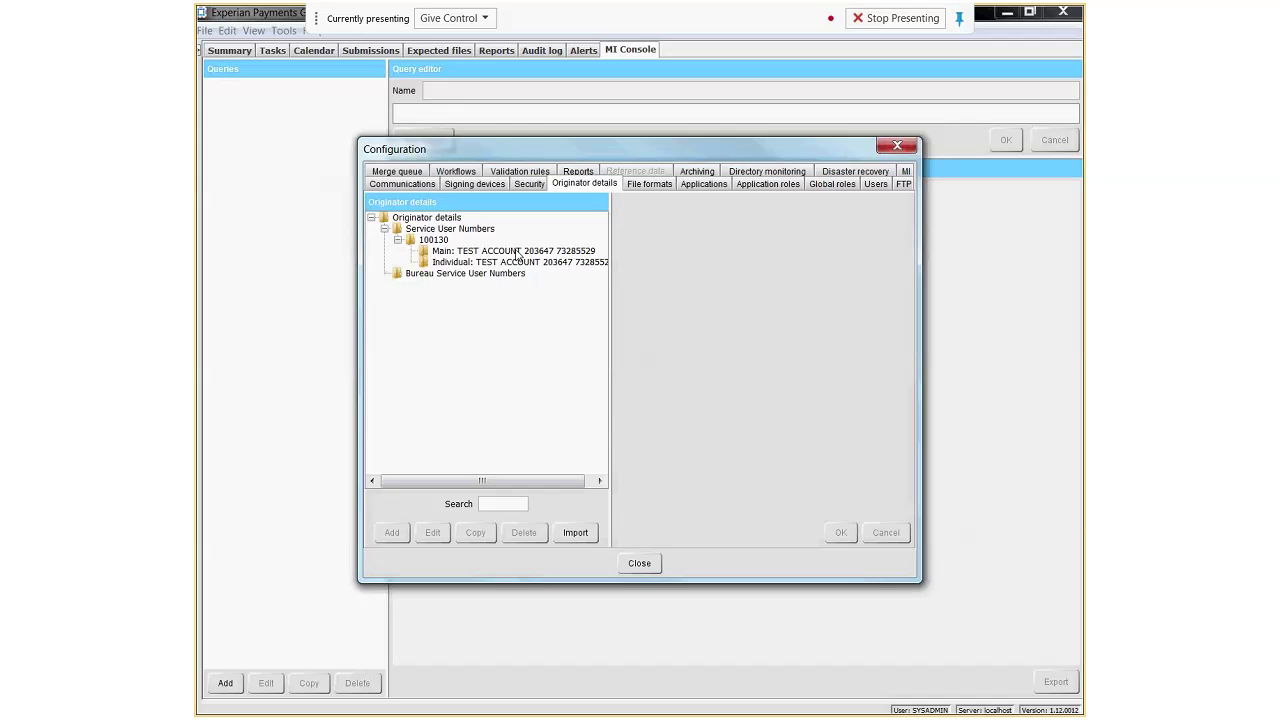
left_click(433, 240)
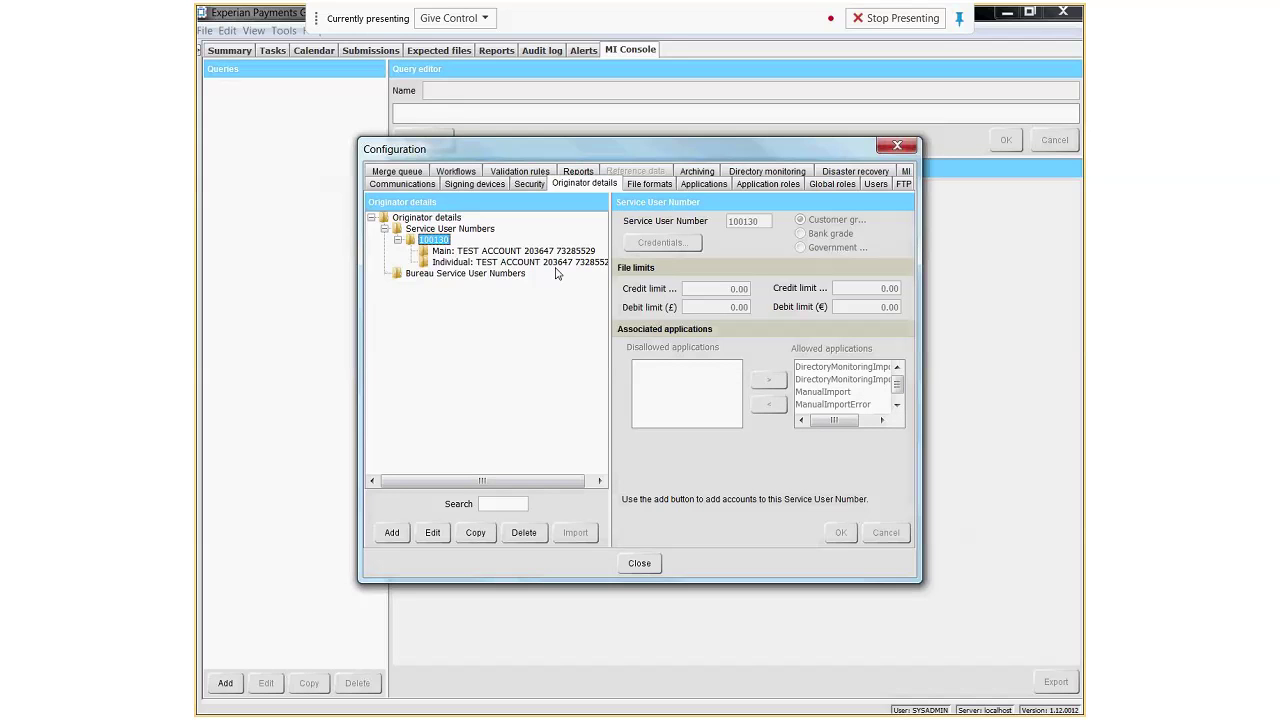
Step: Review the Service User Number's main account details, and inspect the Payroll, Direct Debit and CSV (Comma Separated) file formats with their fields
left_click(513, 250)
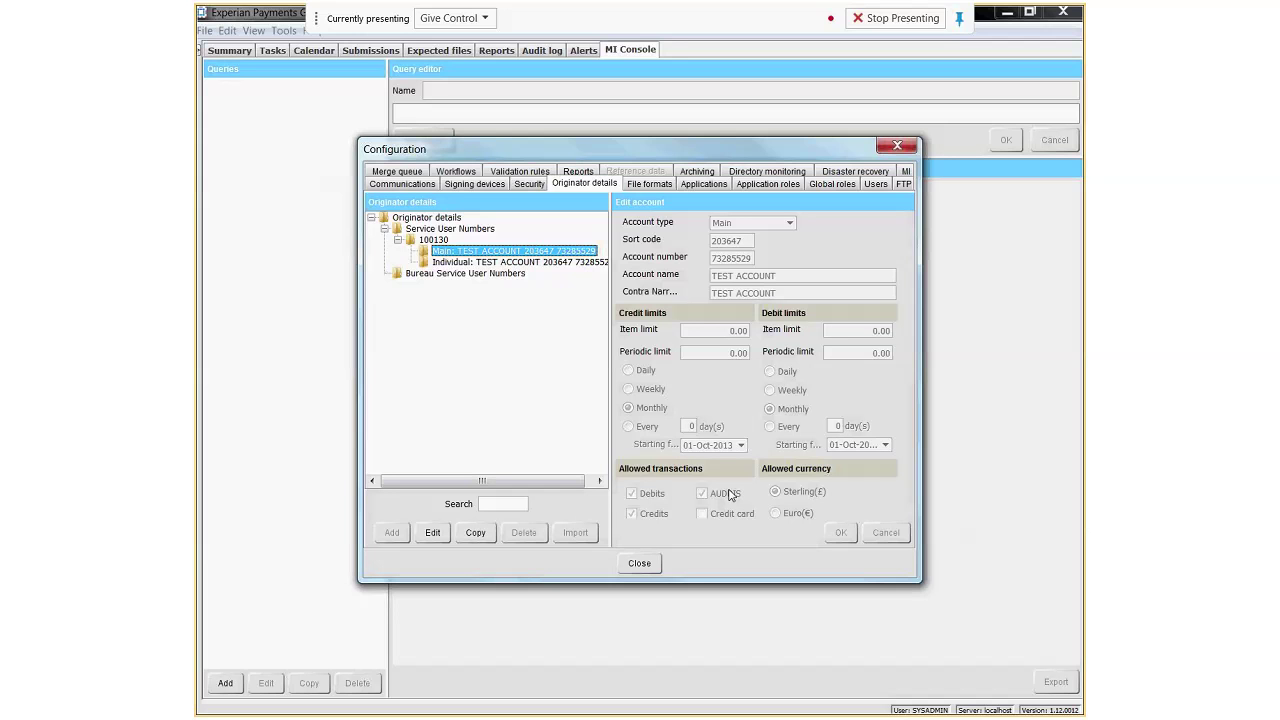
left_click(636, 185)
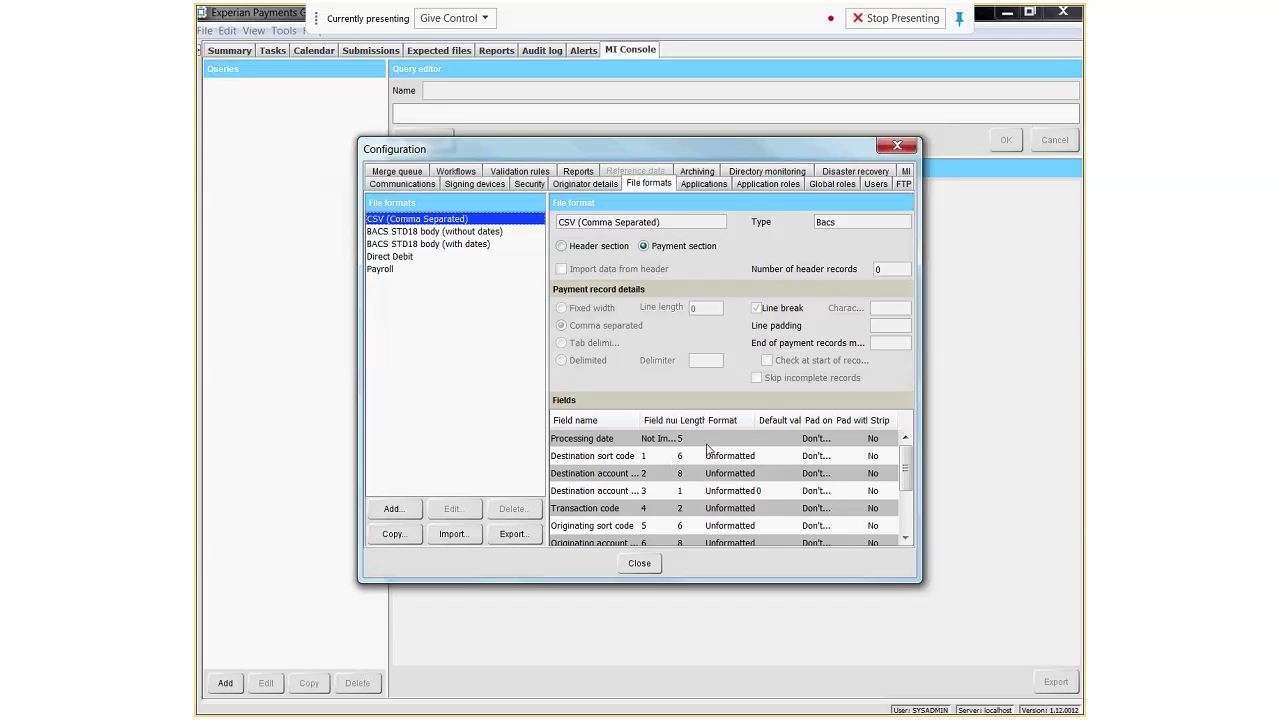
left_click(390, 270)
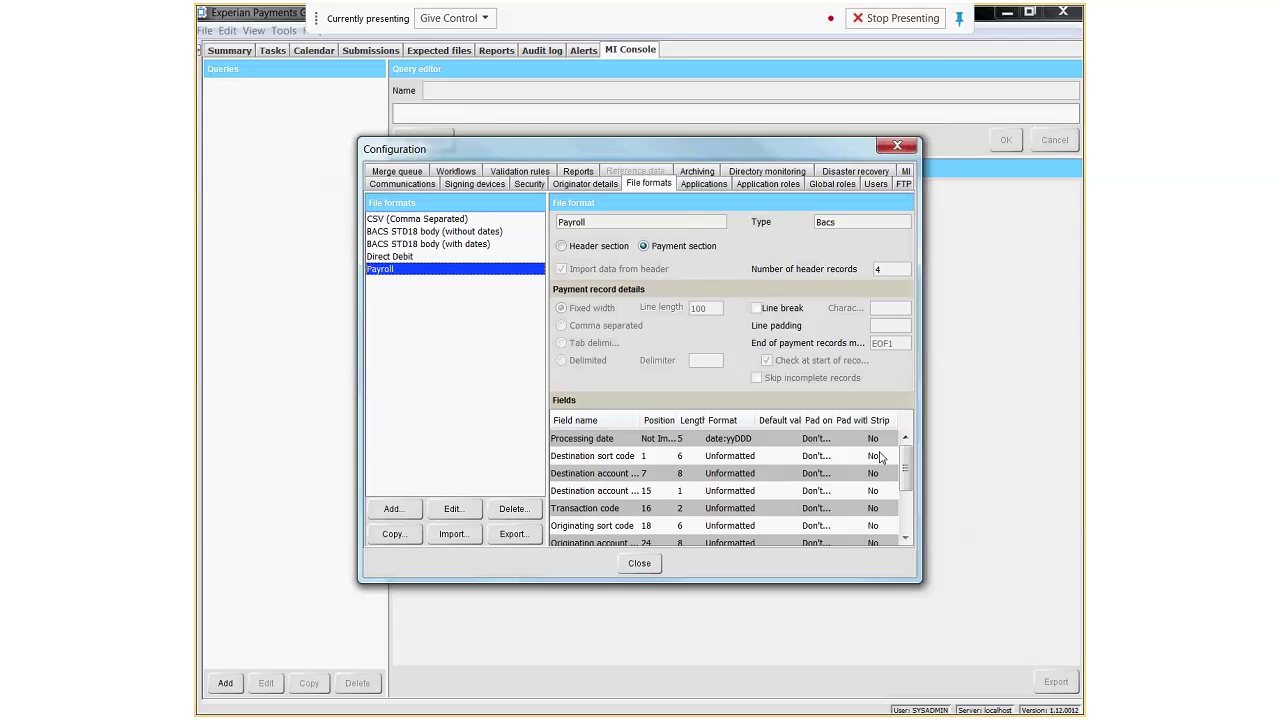
left_click_drag(906, 466, 907, 490)
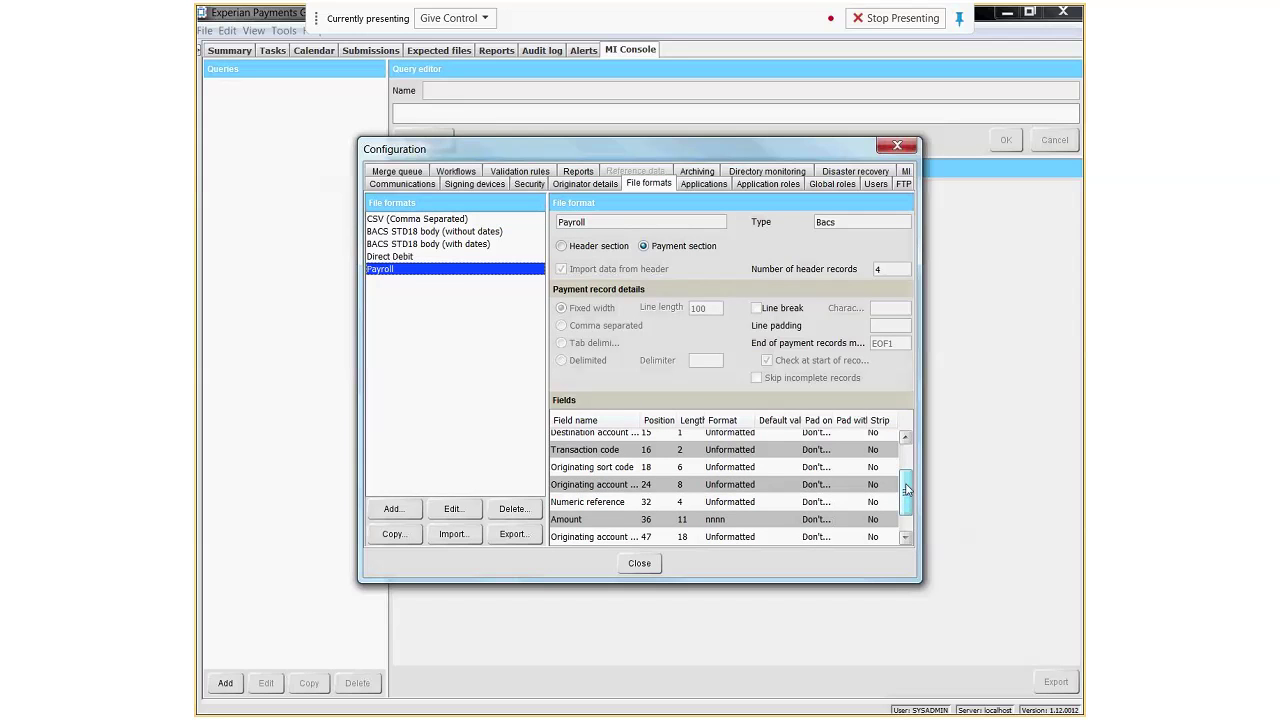
left_click(417, 257)
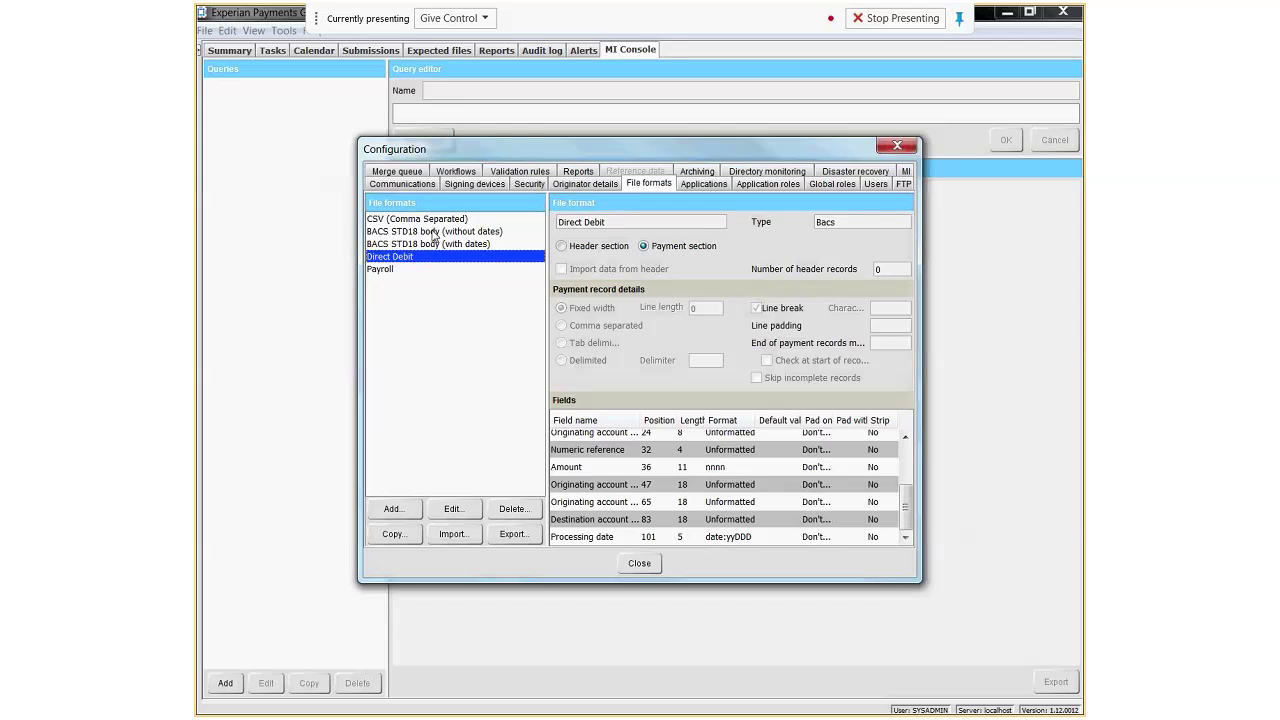
left_click_drag(907, 508, 906, 467)
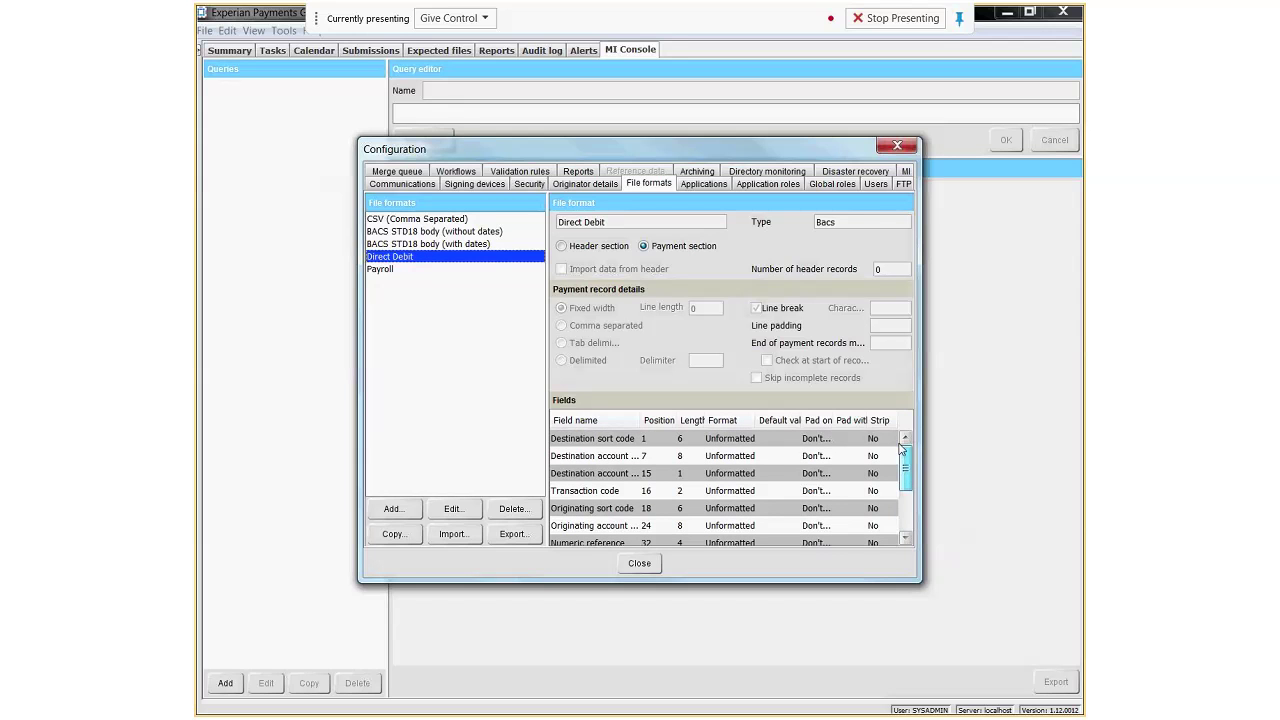
left_click(400, 222)
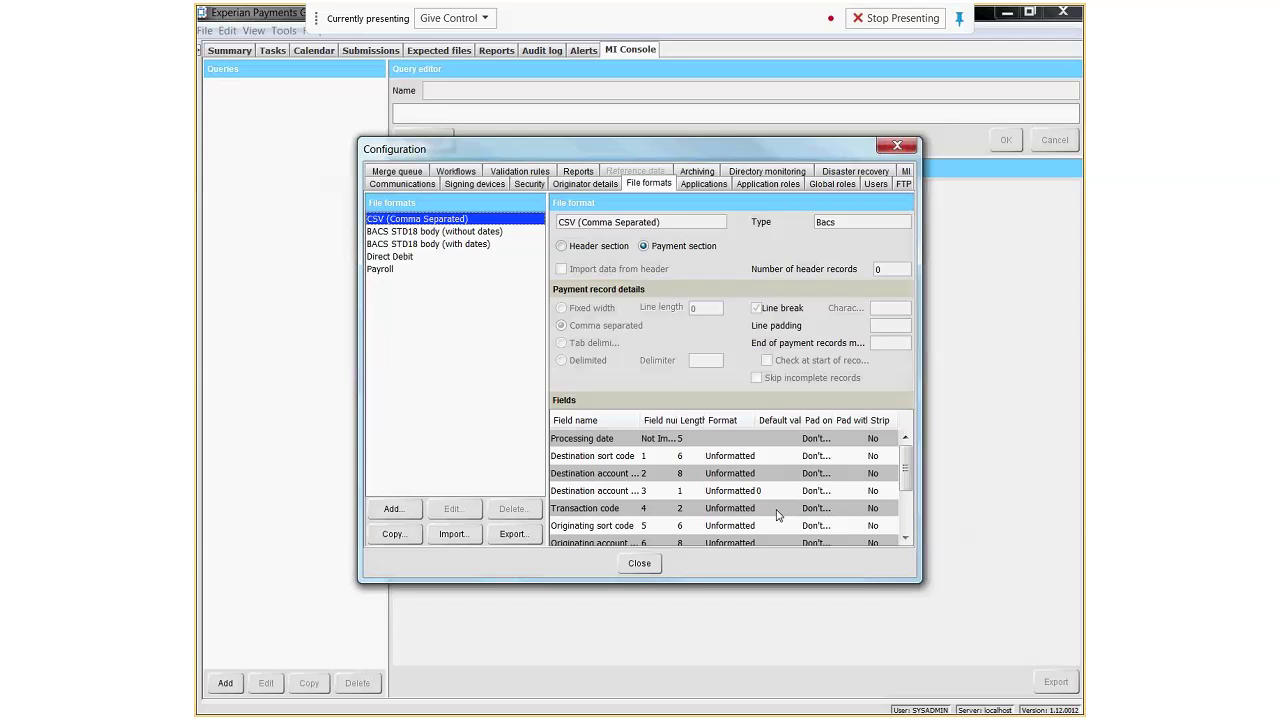
Step: Review the application settings, and examine the Automation and File permissions of DirectoryMonitoringImport's Sign and Admin application roles
left_click(704, 186)
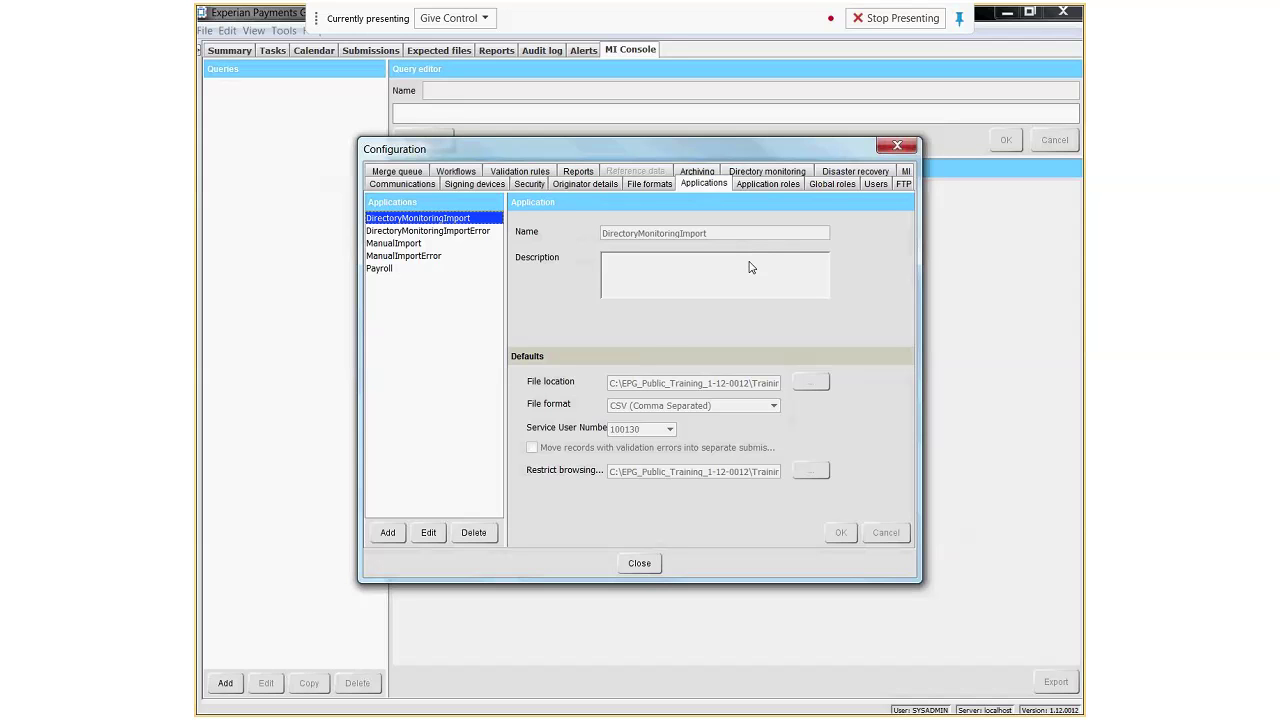
left_click(783, 187)
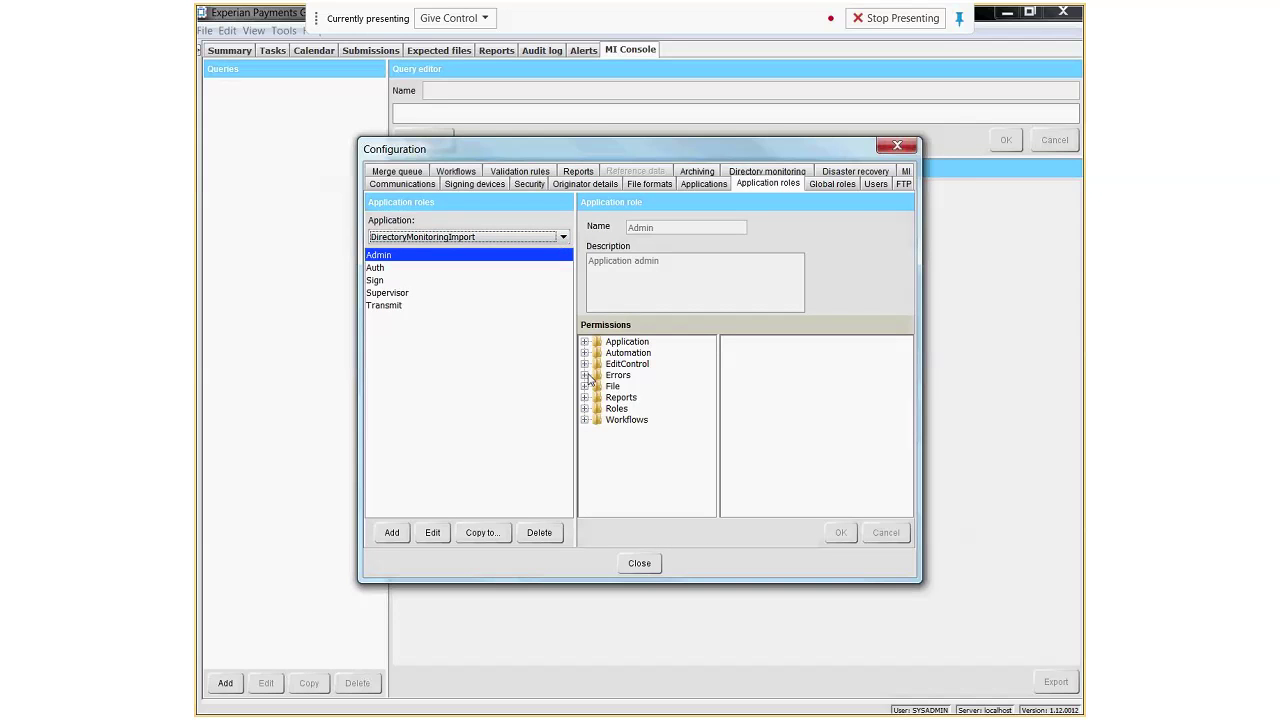
left_click(378, 281)
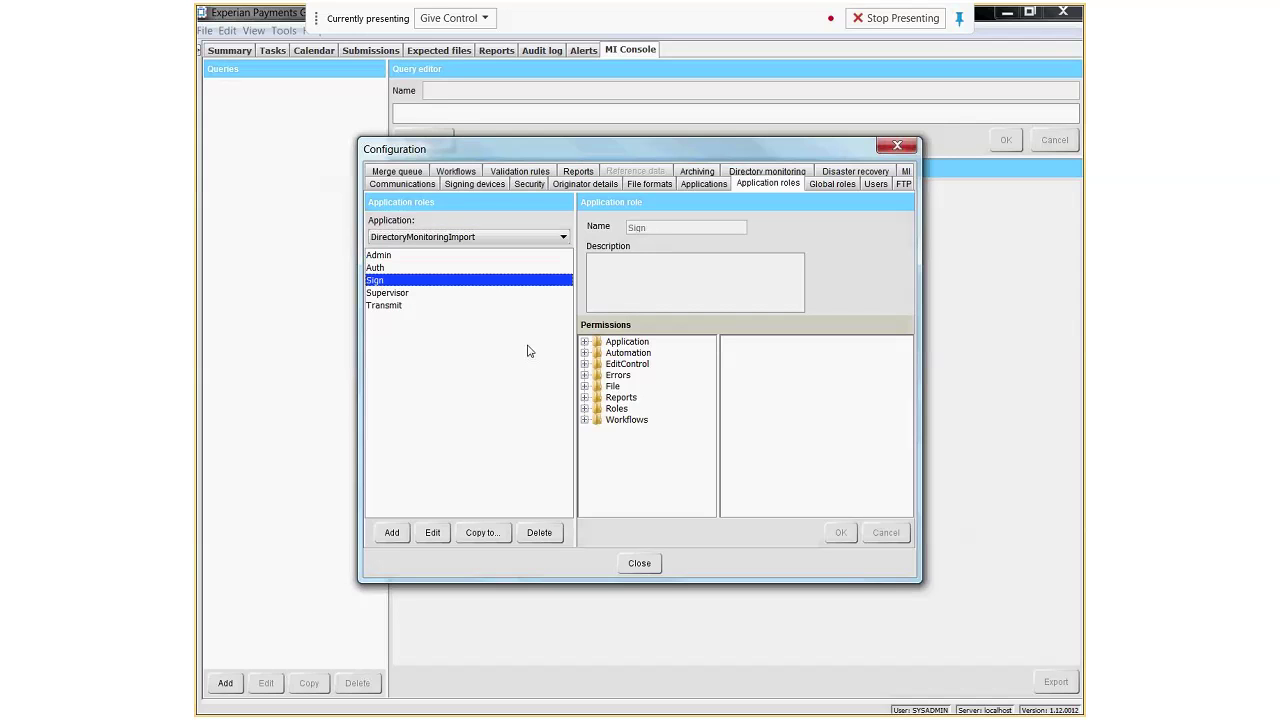
left_click(584, 387)
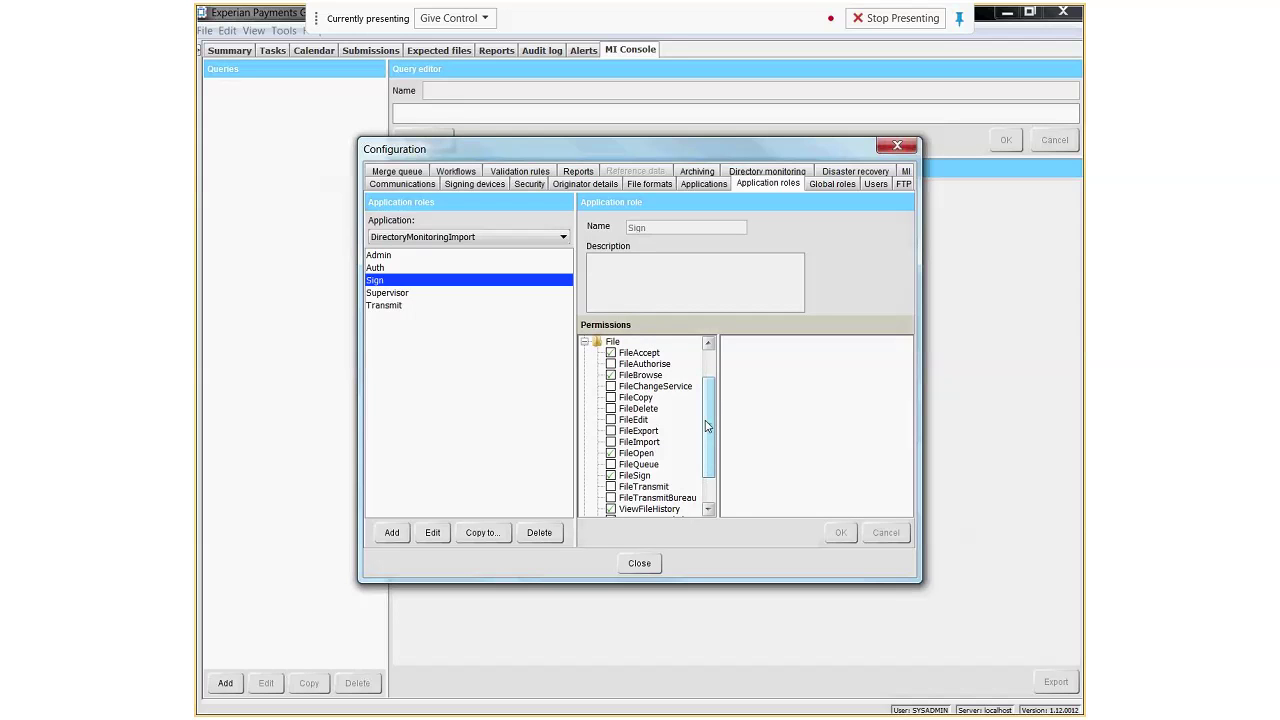
left_click_drag(706, 426, 706, 392)
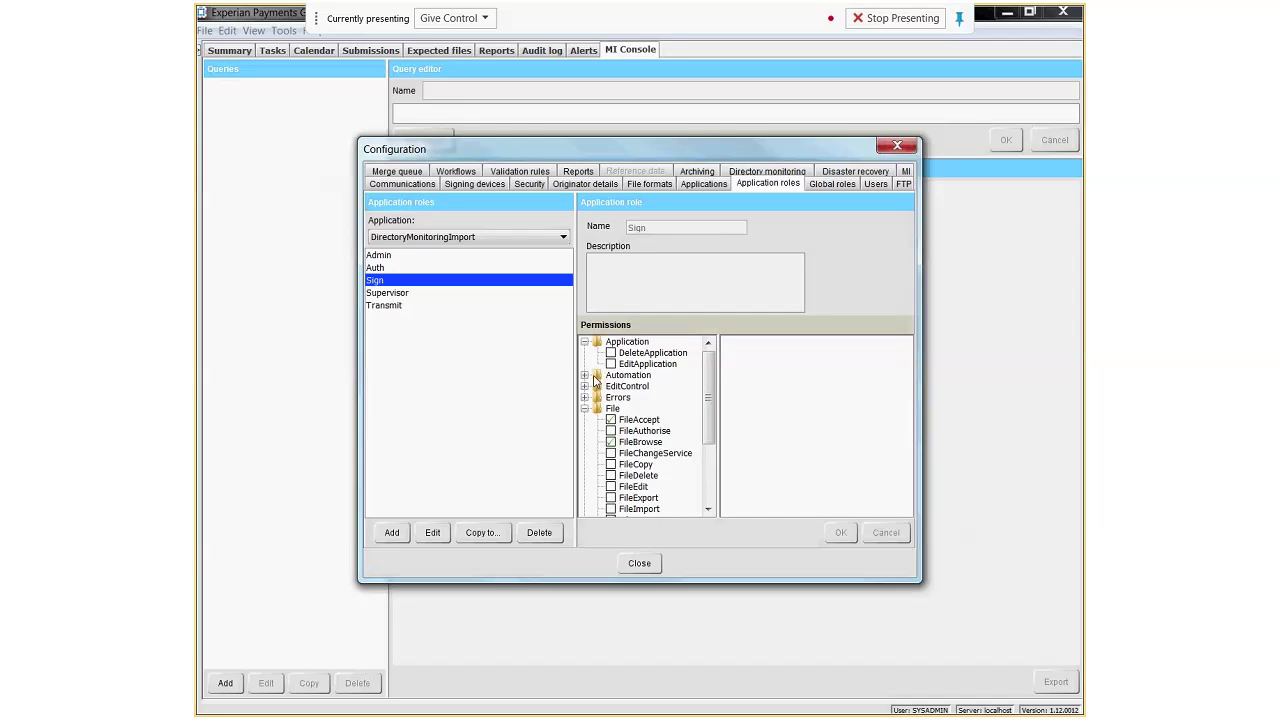
left_click(585, 375)
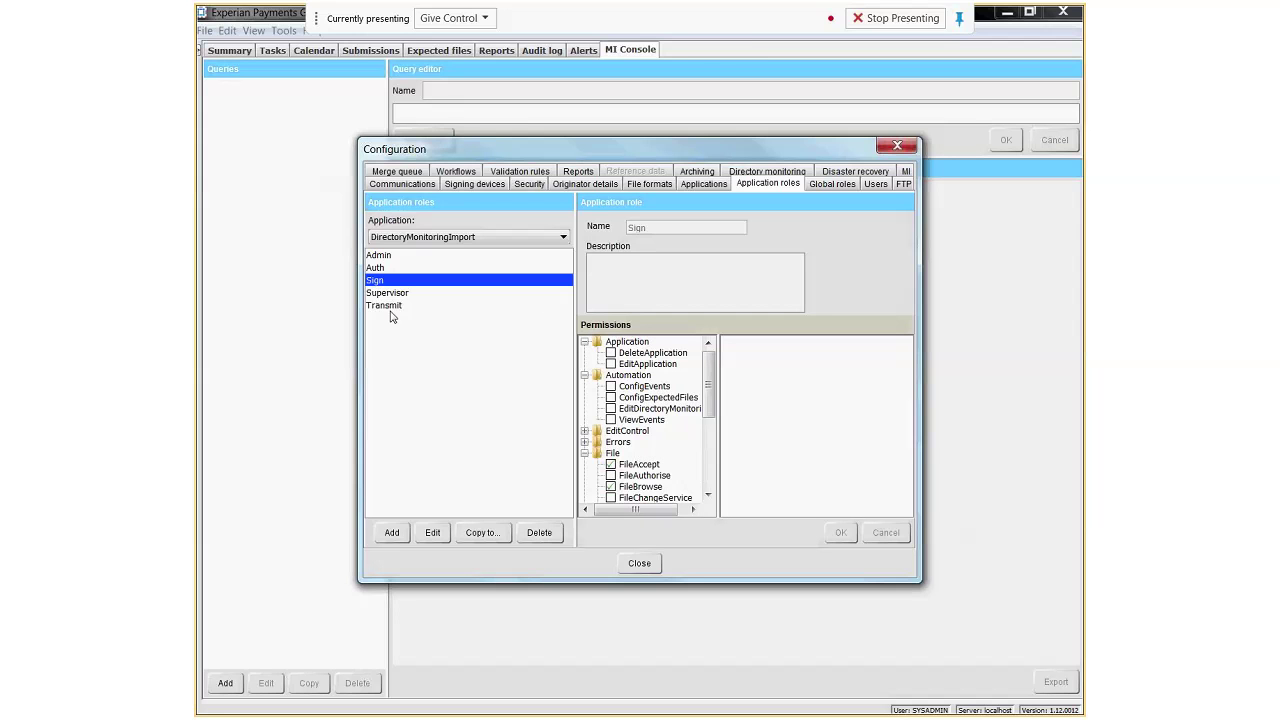
left_click(380, 256)
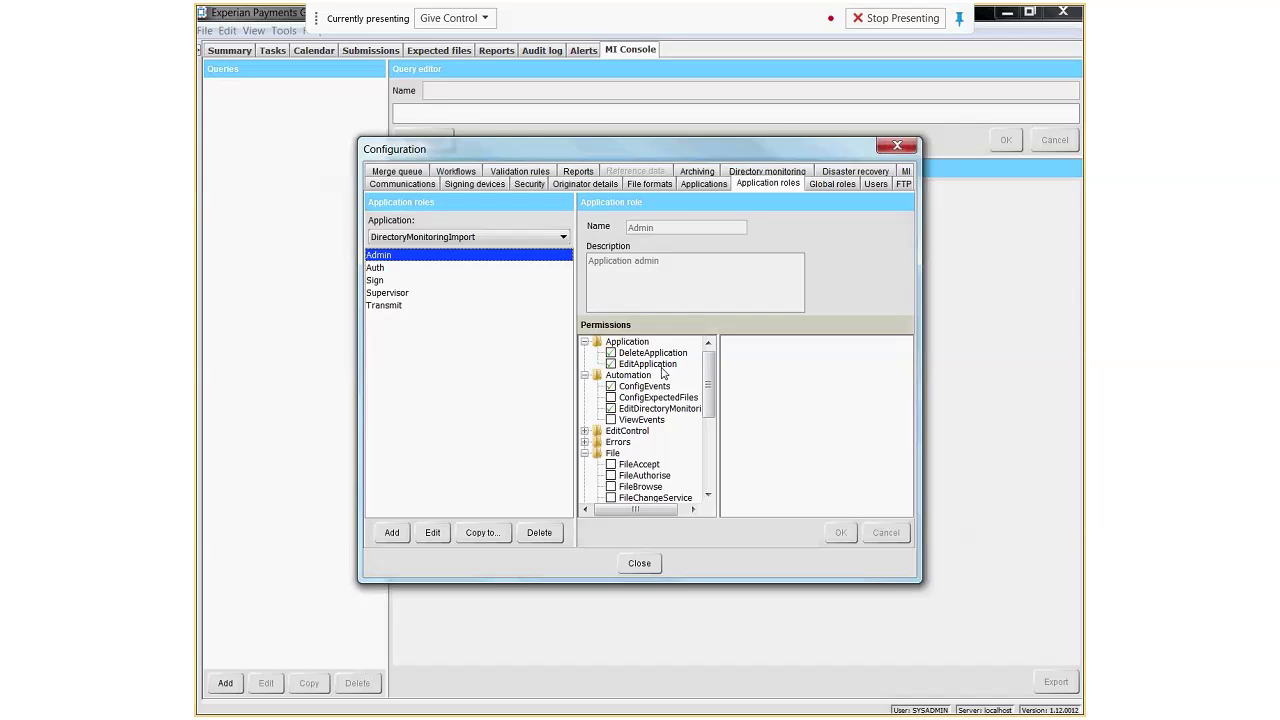
left_click_drag(710, 379, 726, 441)
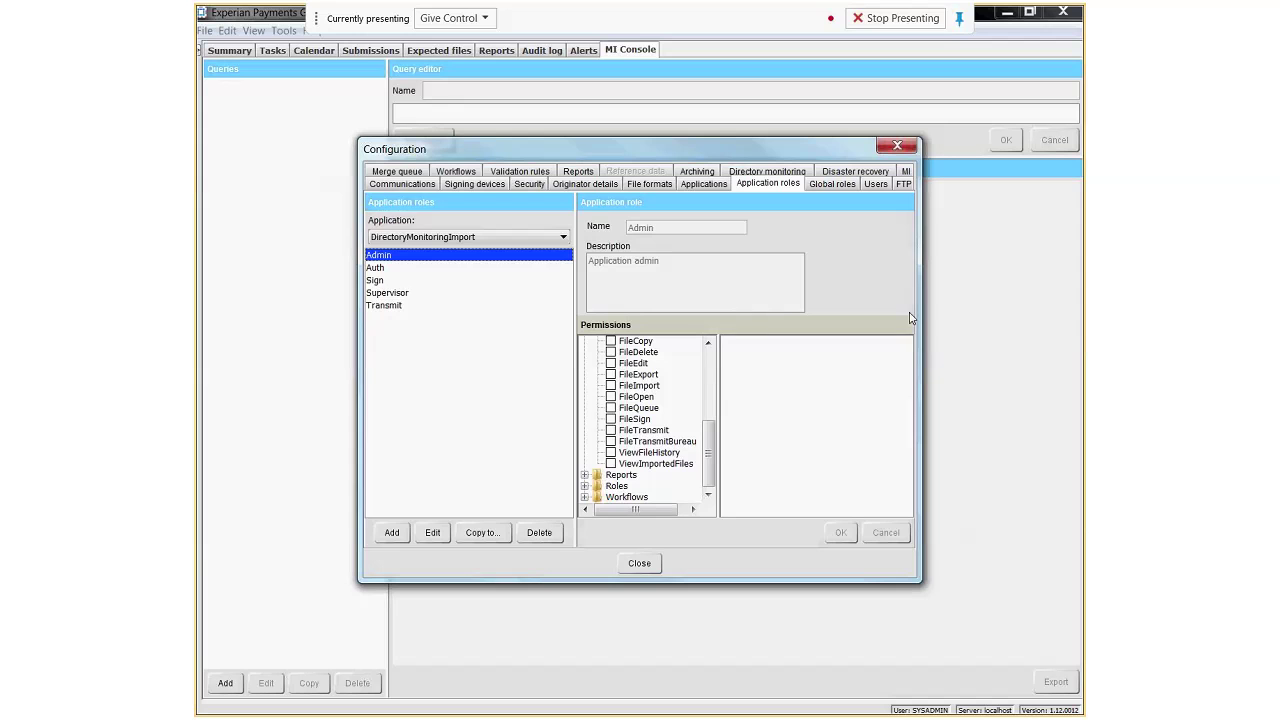
Step: Review the global roles, and inspect the application roles assigned to the Sign and Transmit users with every application expanded
left_click(831, 185)
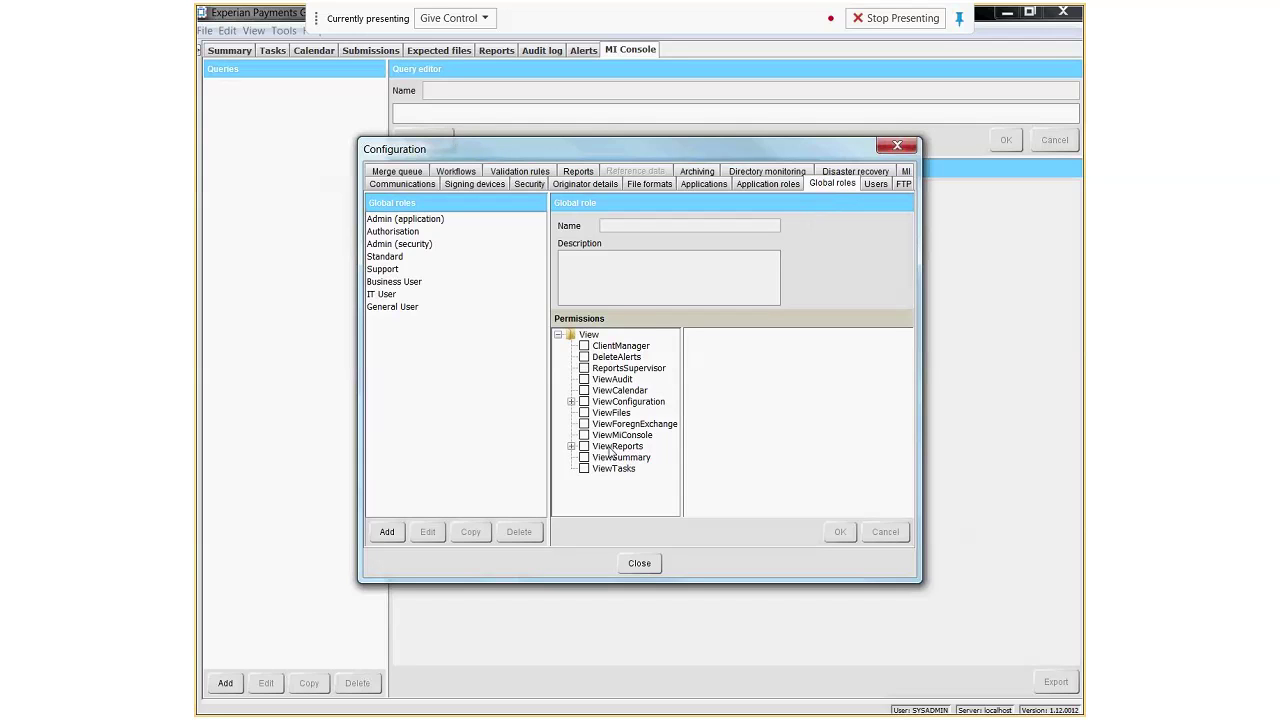
left_click(876, 185)
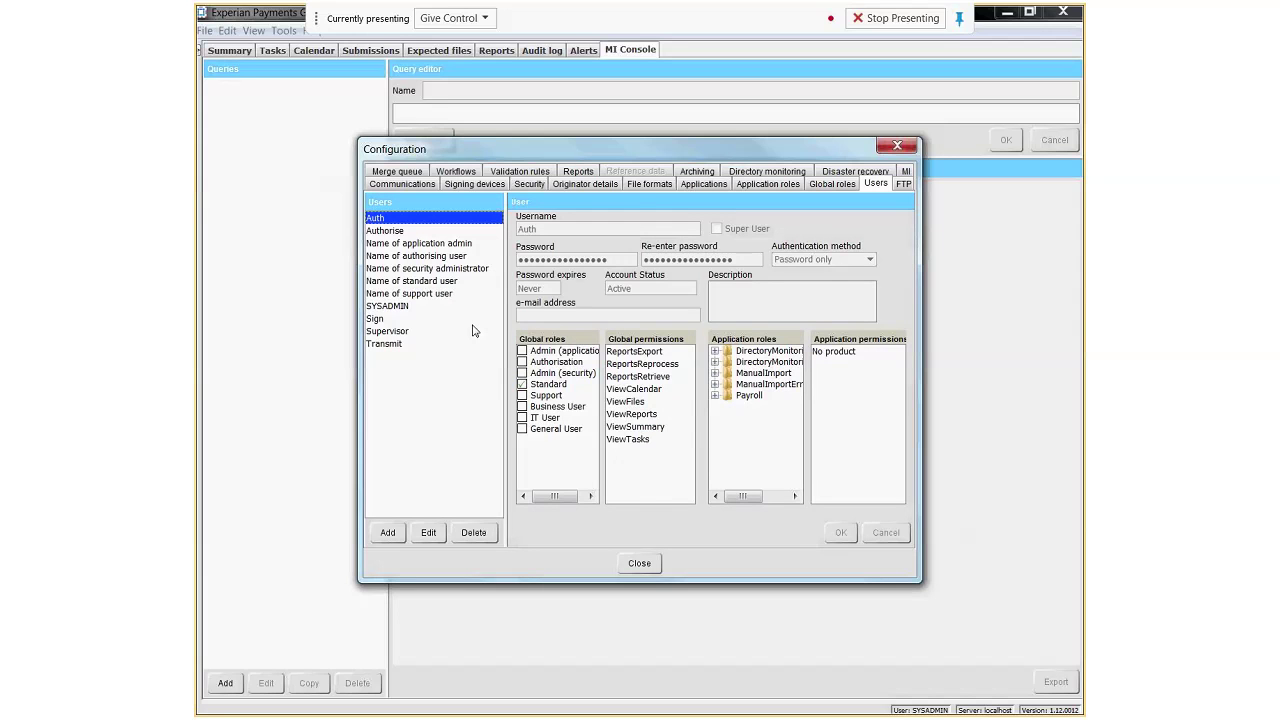
left_click(381, 320)
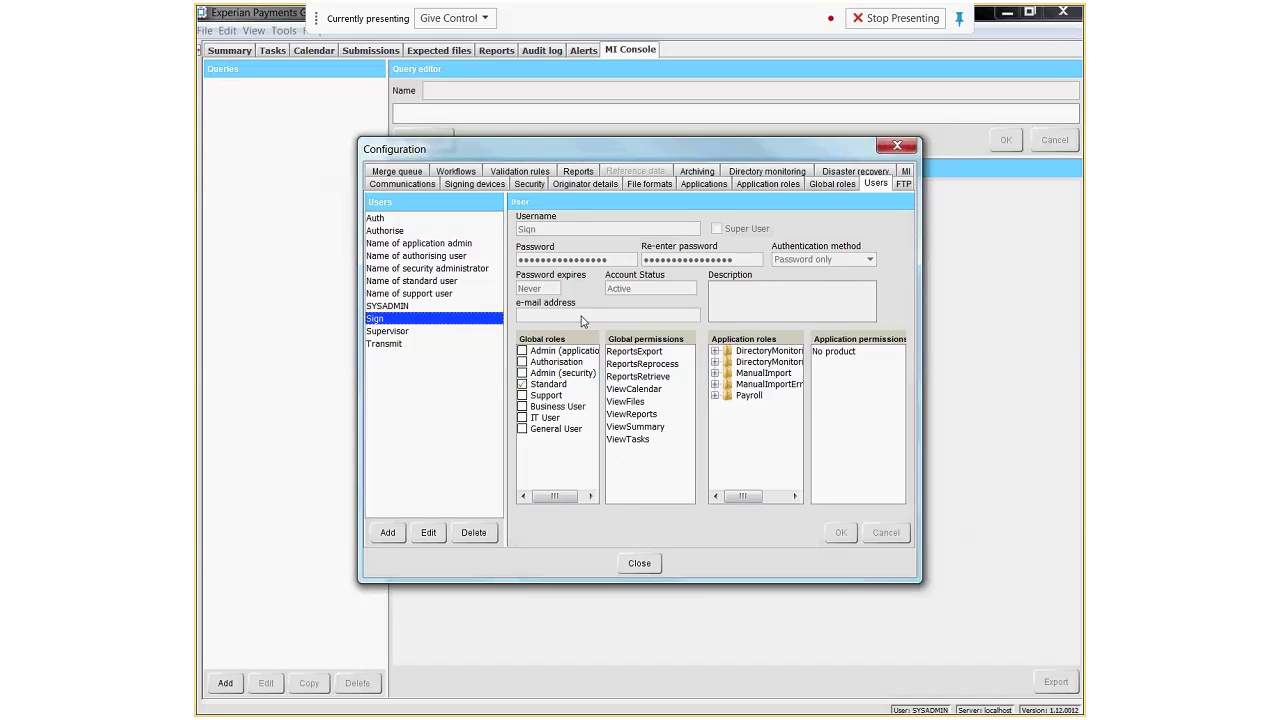
left_click(714, 396)
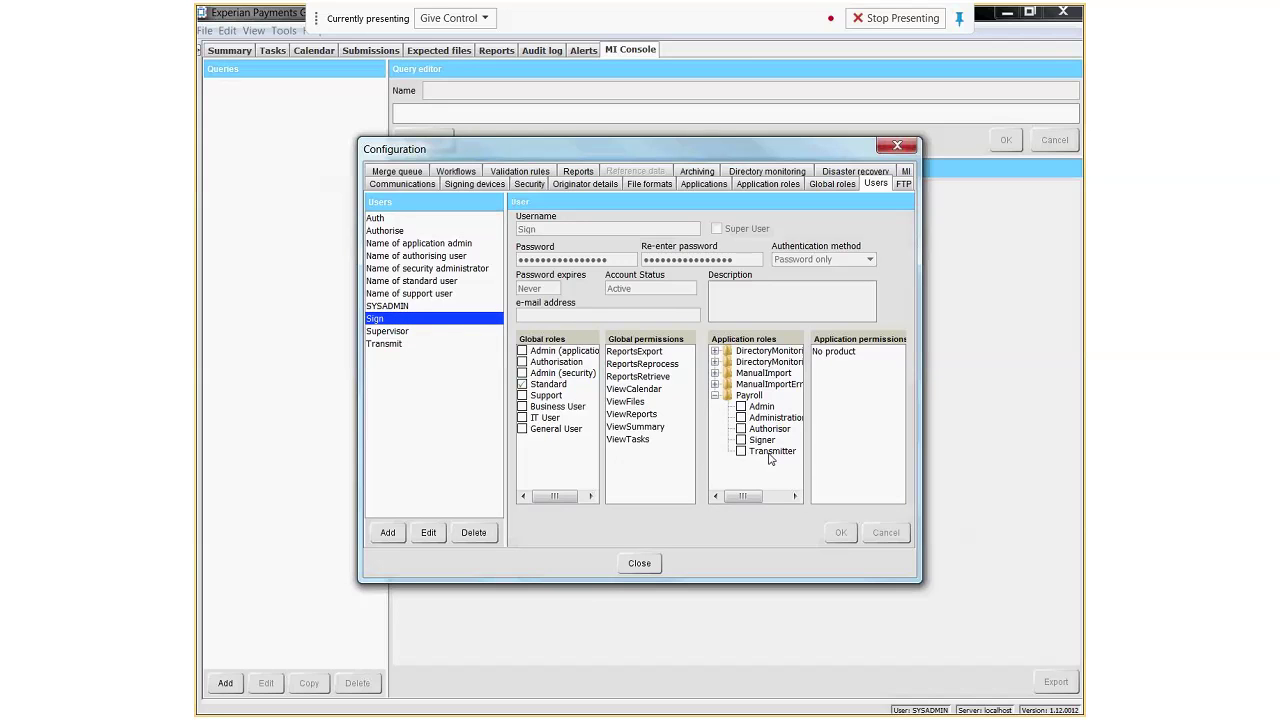
left_click(714, 384)
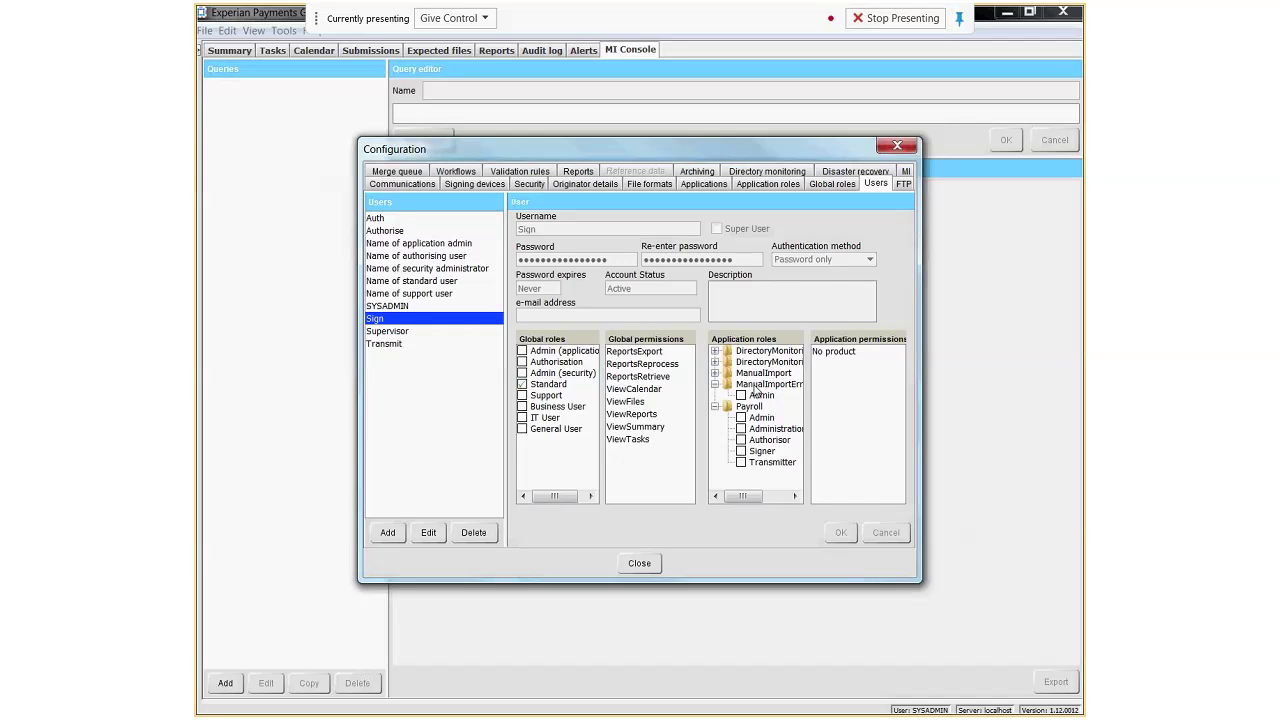
left_click(718, 373)
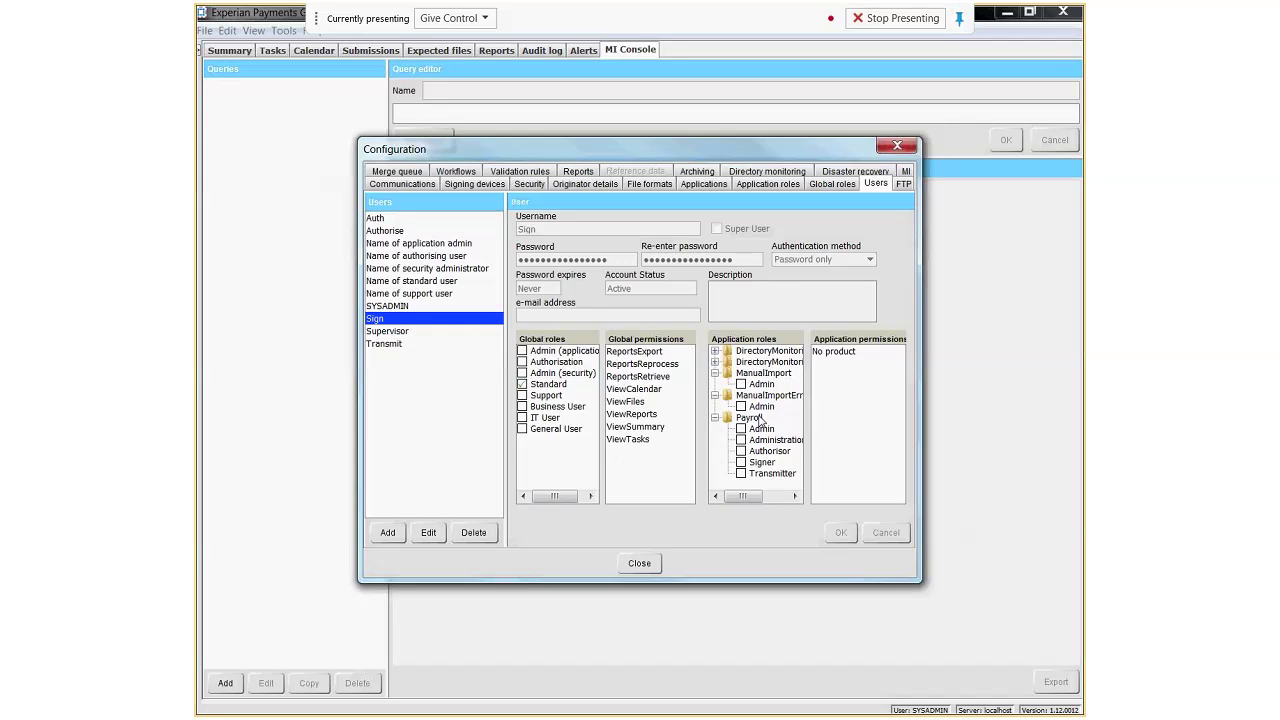
left_click(714, 362)
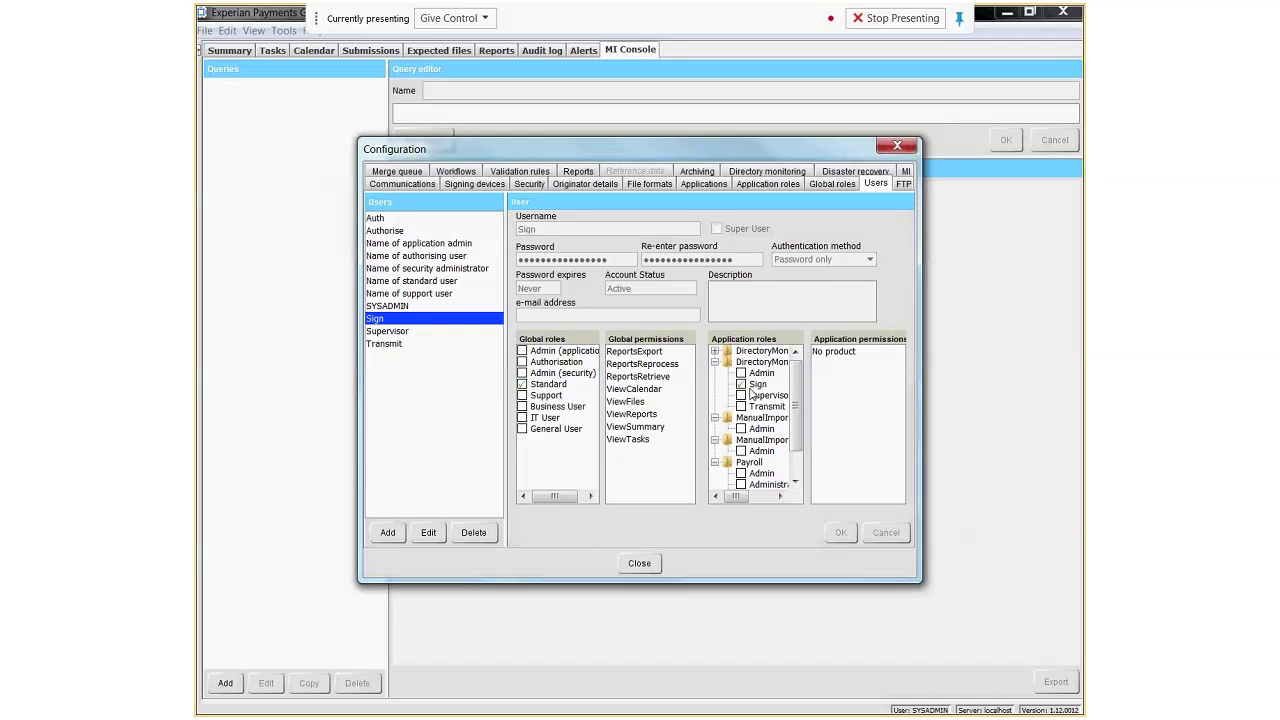
left_click(714, 351)
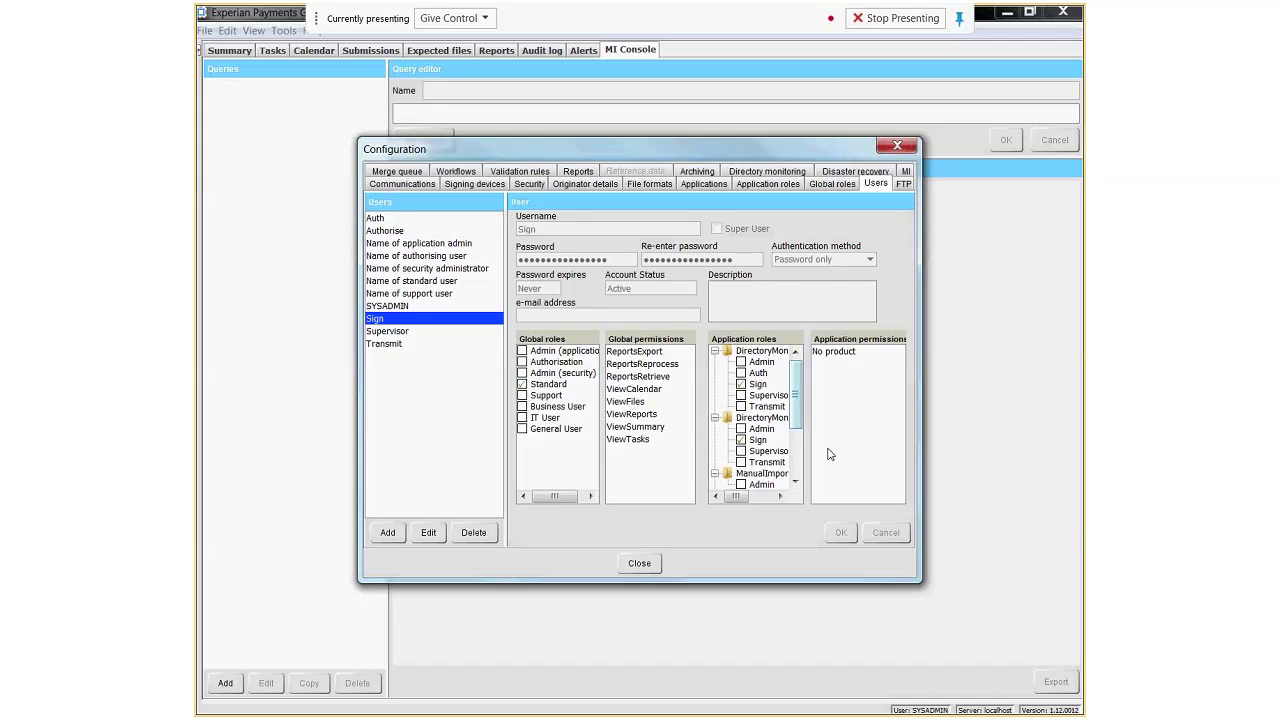
left_click(390, 344)
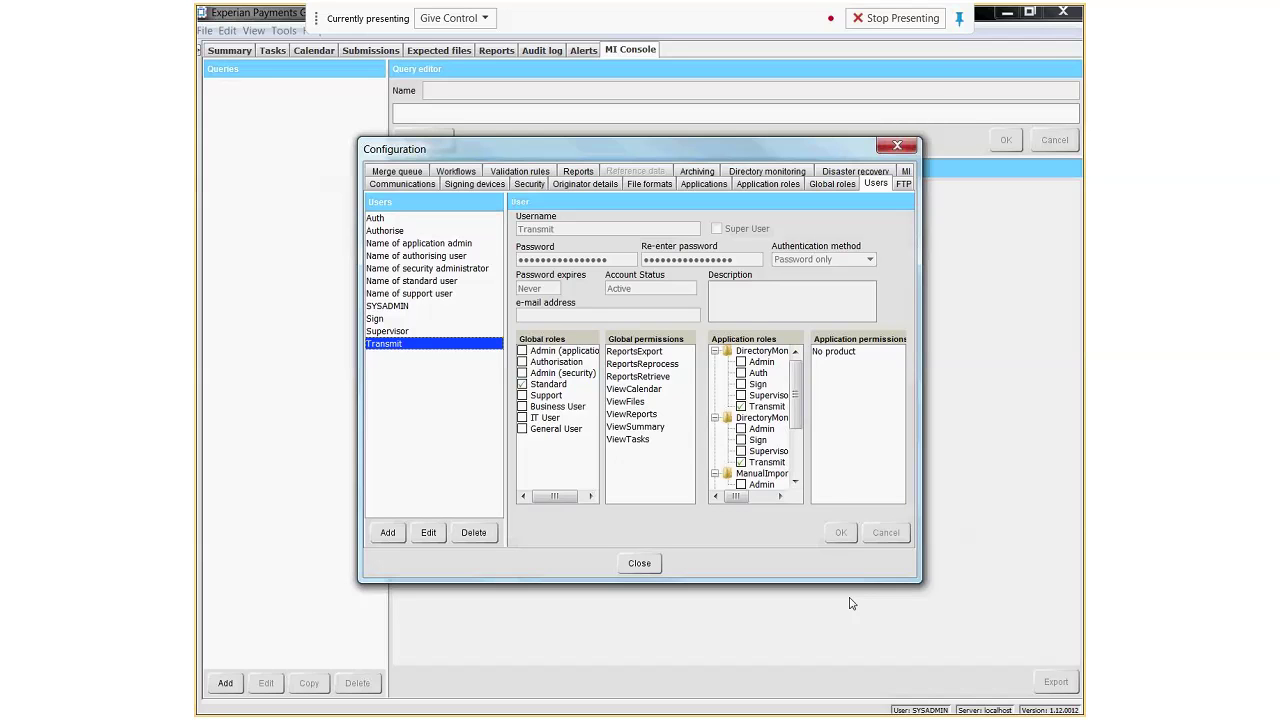
Step: Look over the FTP and merge queue settings, and display the tasks of the Imp-Sign-Transmit and Imp-Auth-Sign-Transmit workflows
left_click(904, 184)
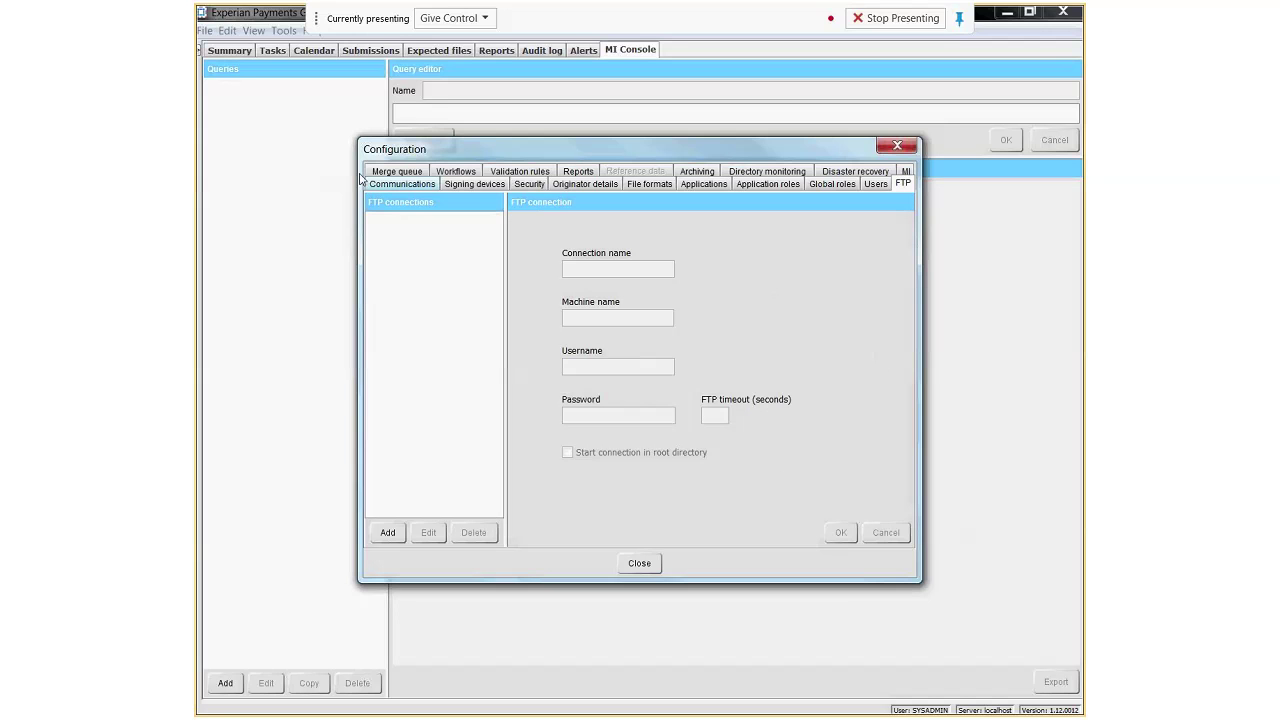
left_click(390, 171)
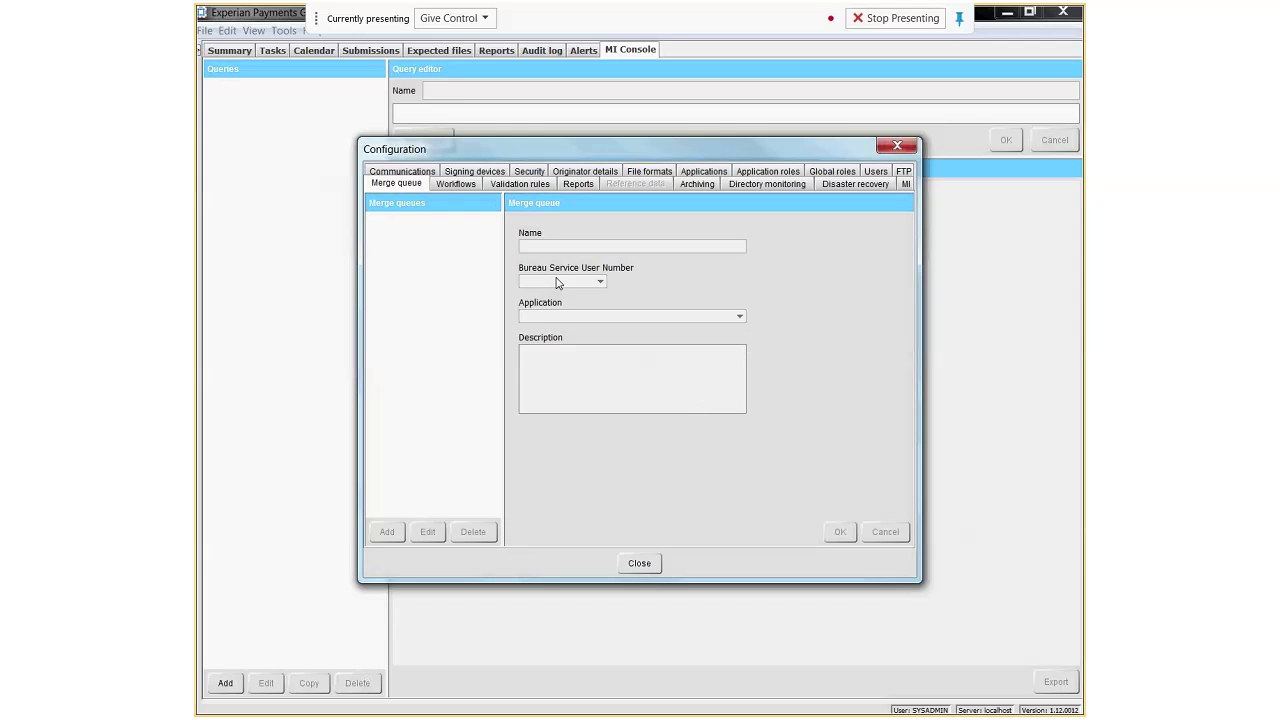
left_click(456, 184)
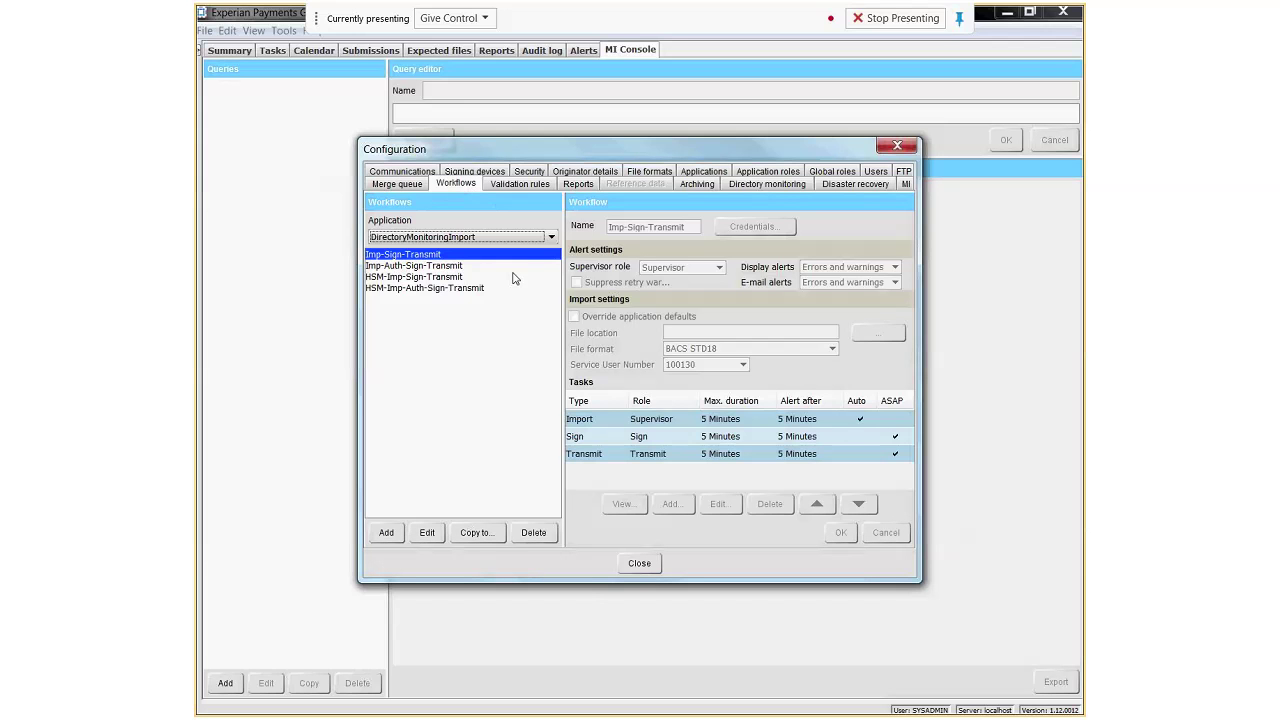
left_click(433, 266)
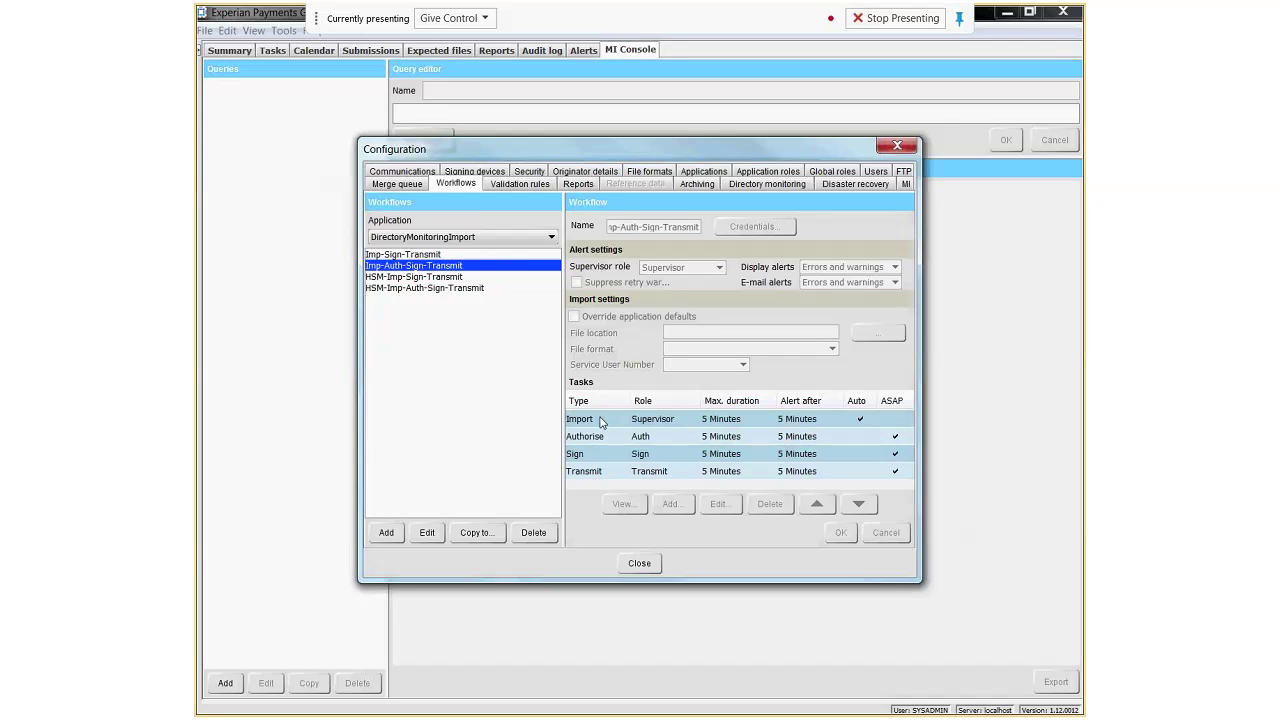
Step: Review the Bacs validation rules and show the applications for which they can be configured
left_click(526, 186)
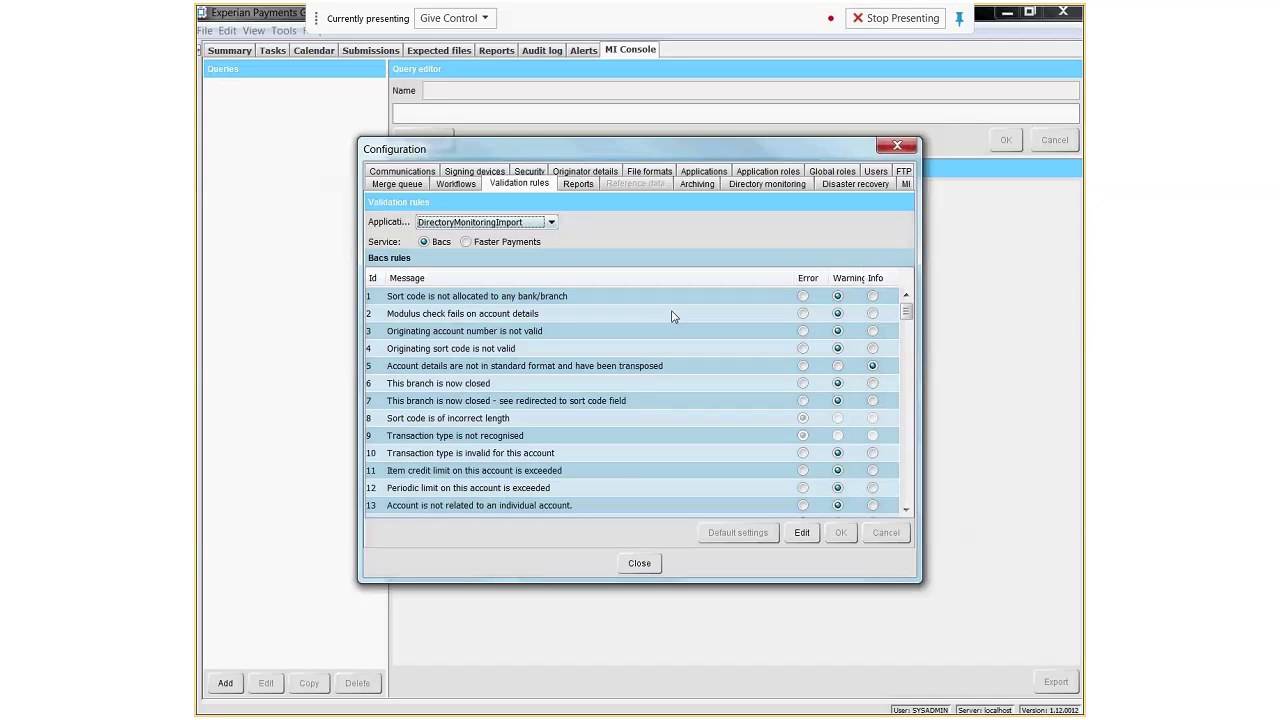
left_click(551, 223)
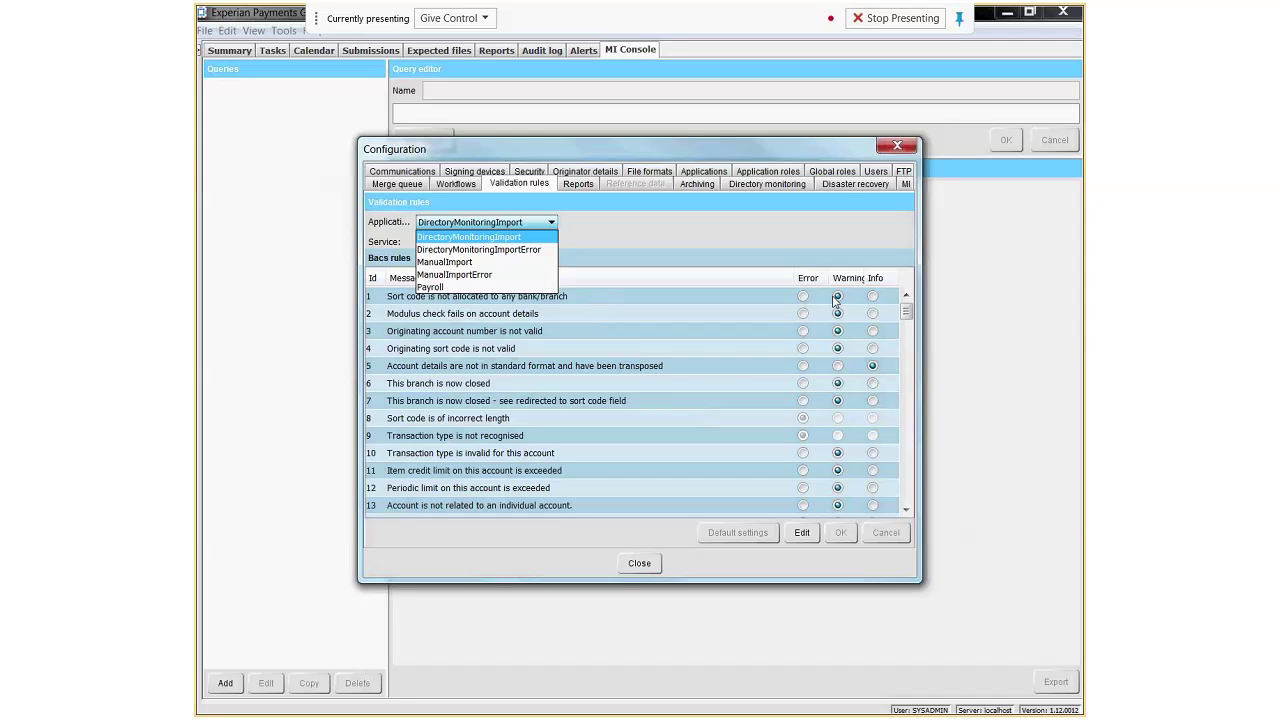
Step: Review the report settings, and open the ARUDD report rule for editing to show the report types it can cover
left_click(588, 186)
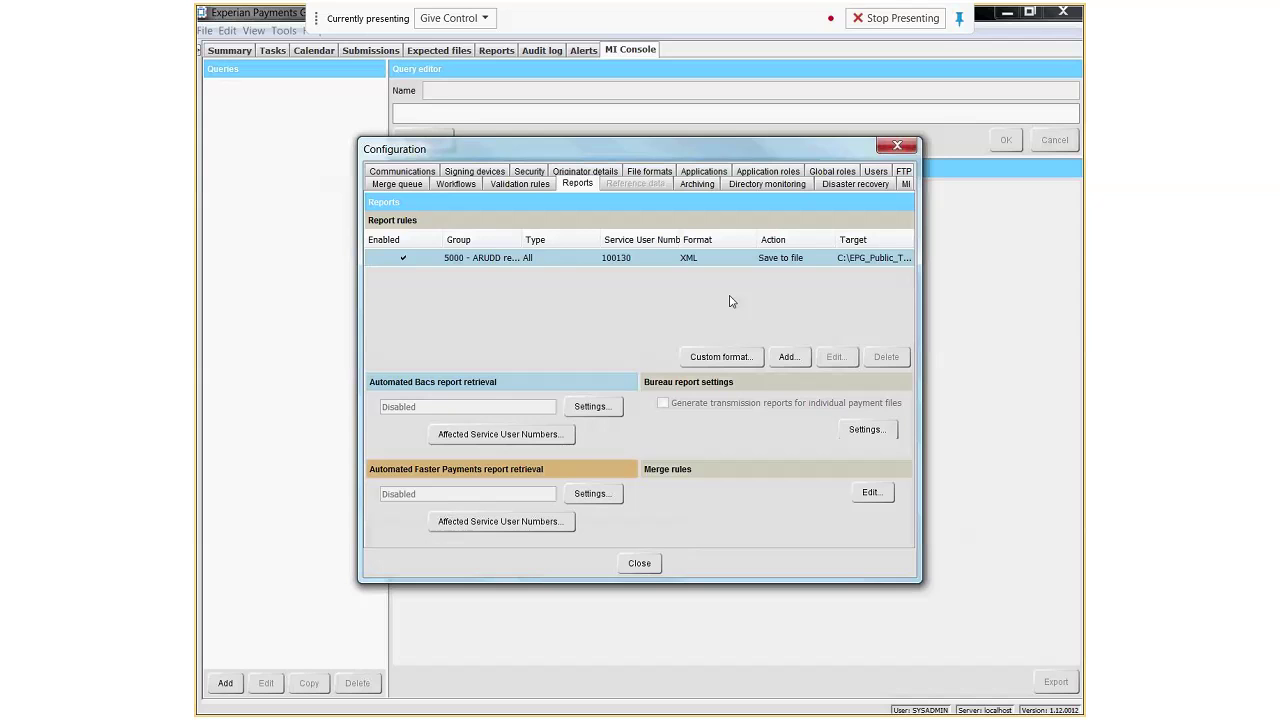
left_click(648, 260)
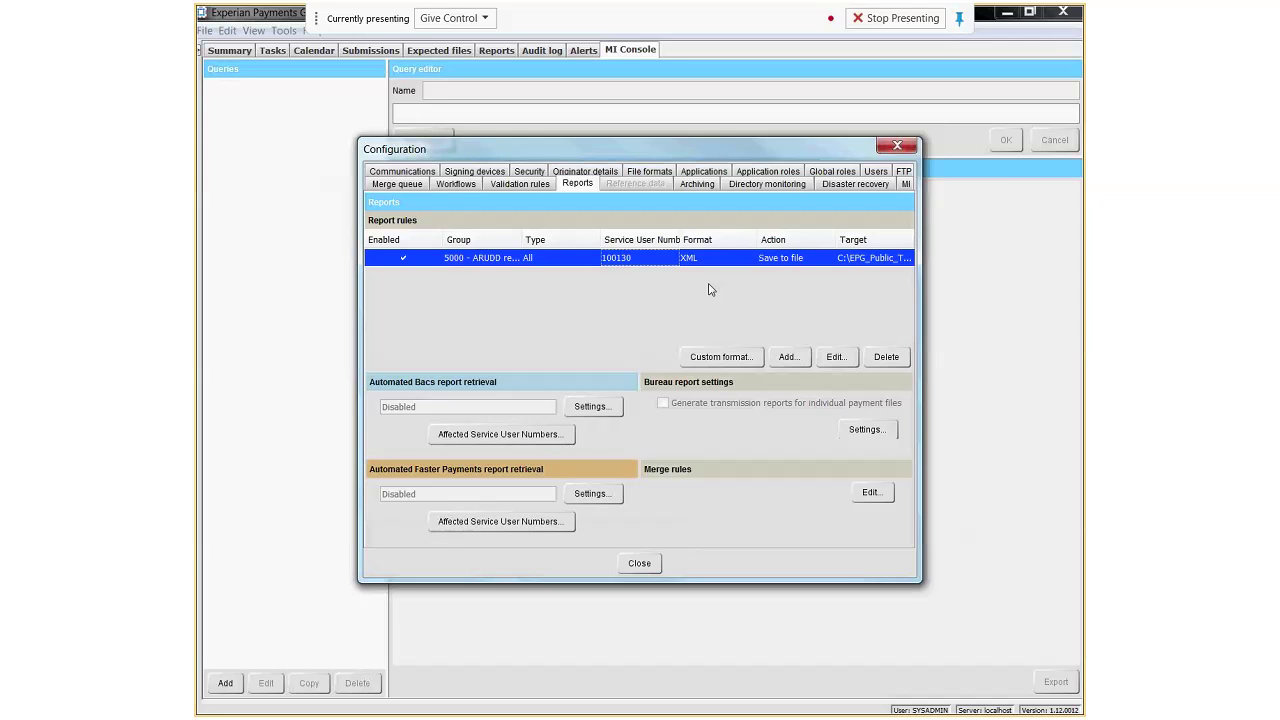
left_click(836, 357)
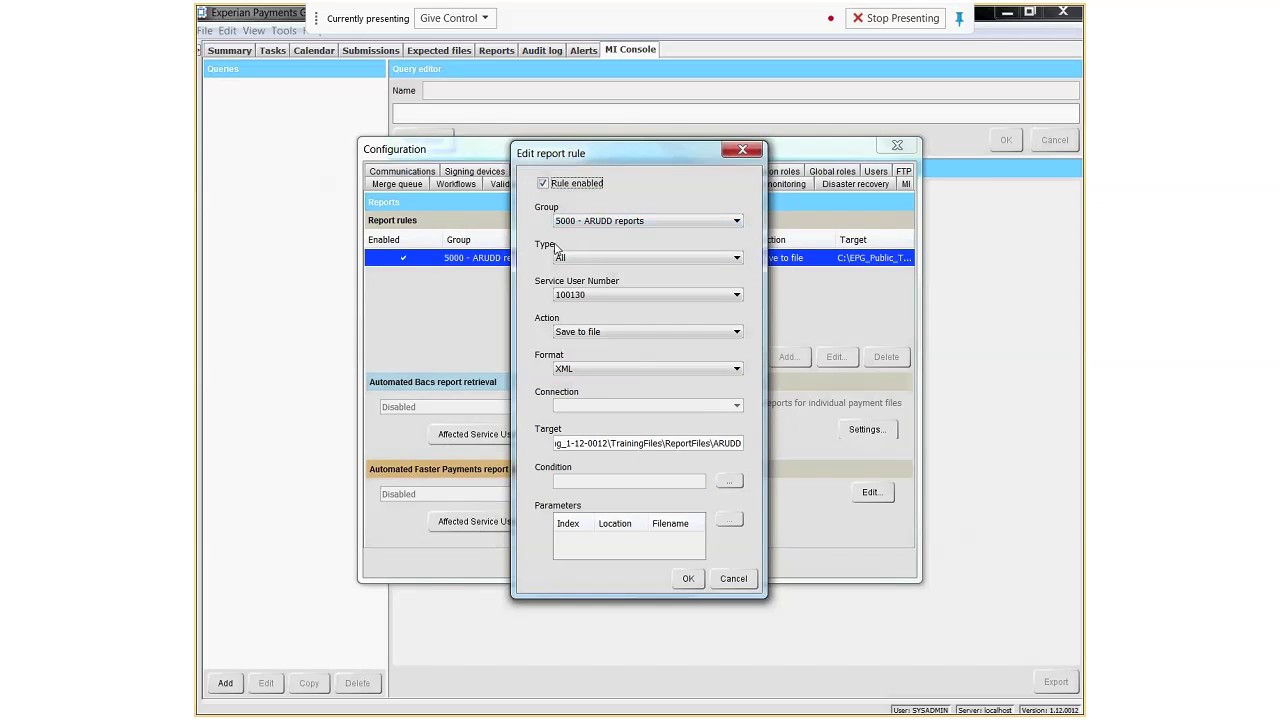
left_click(740, 259)
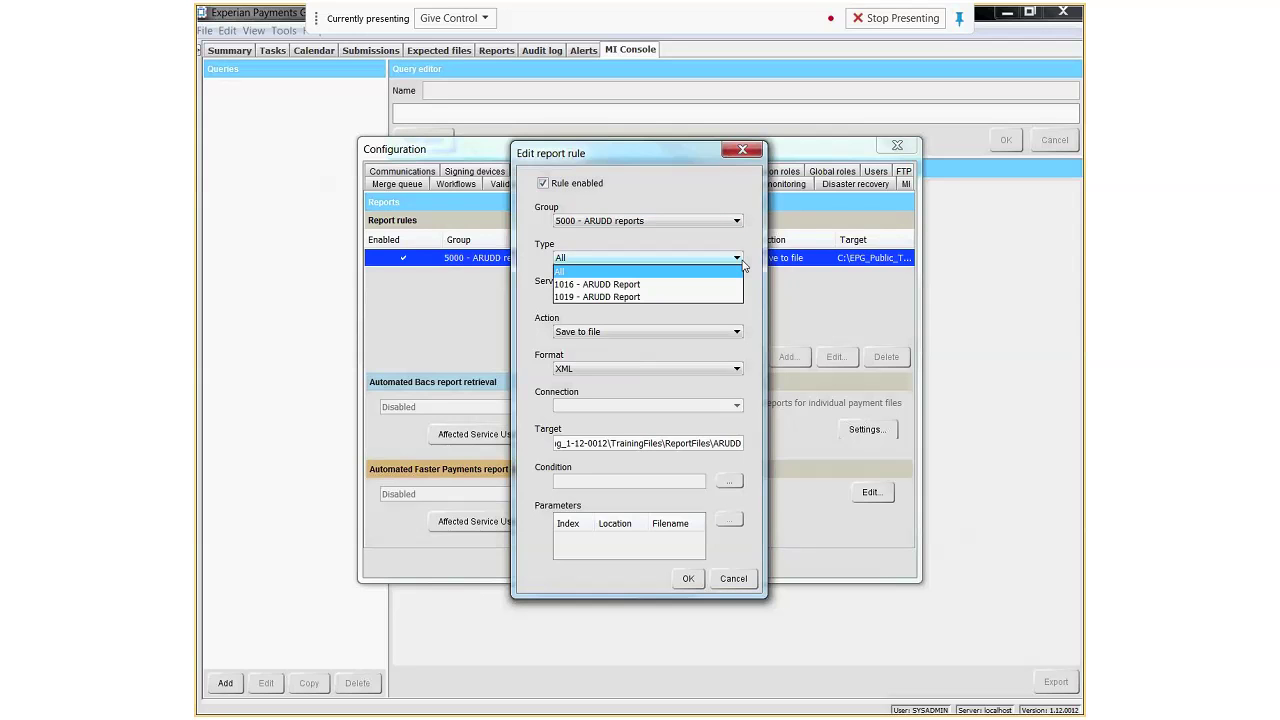
left_click(740, 259)
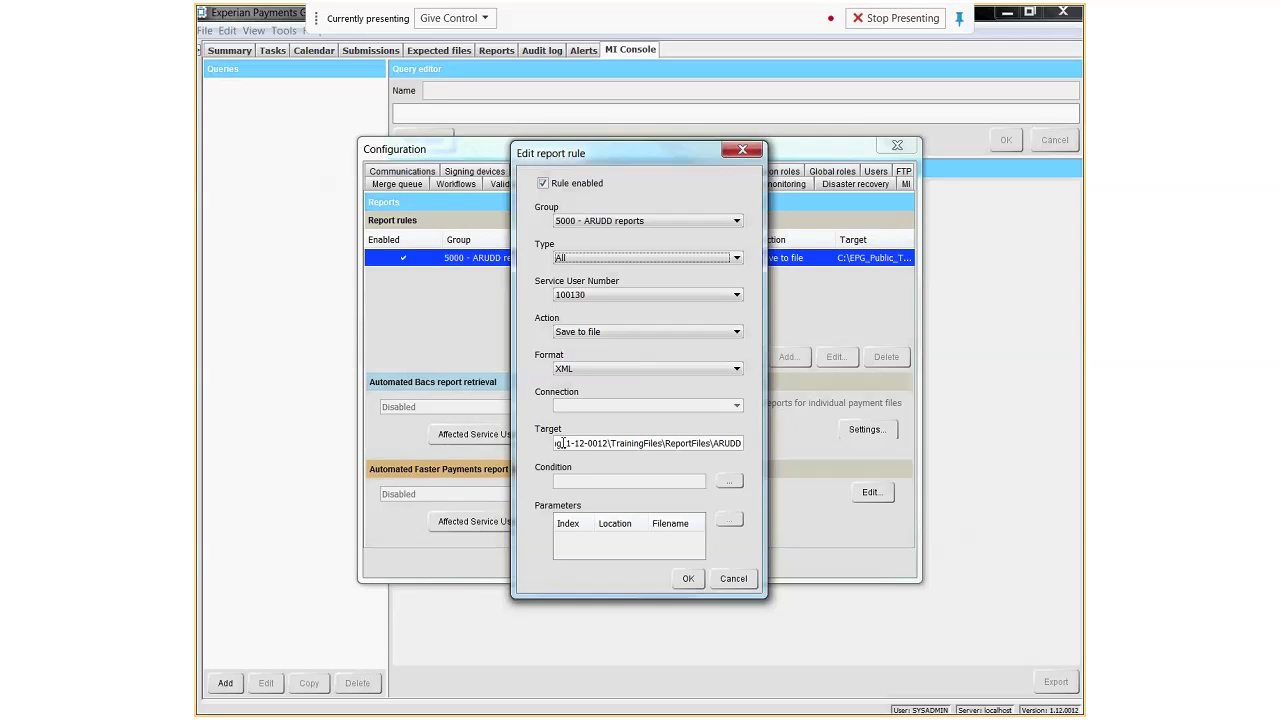
Step: Try the Send e-mail action with the Readable text (HTML) format in the ARUDD report rule, and discard the changes
left_click(690, 332)
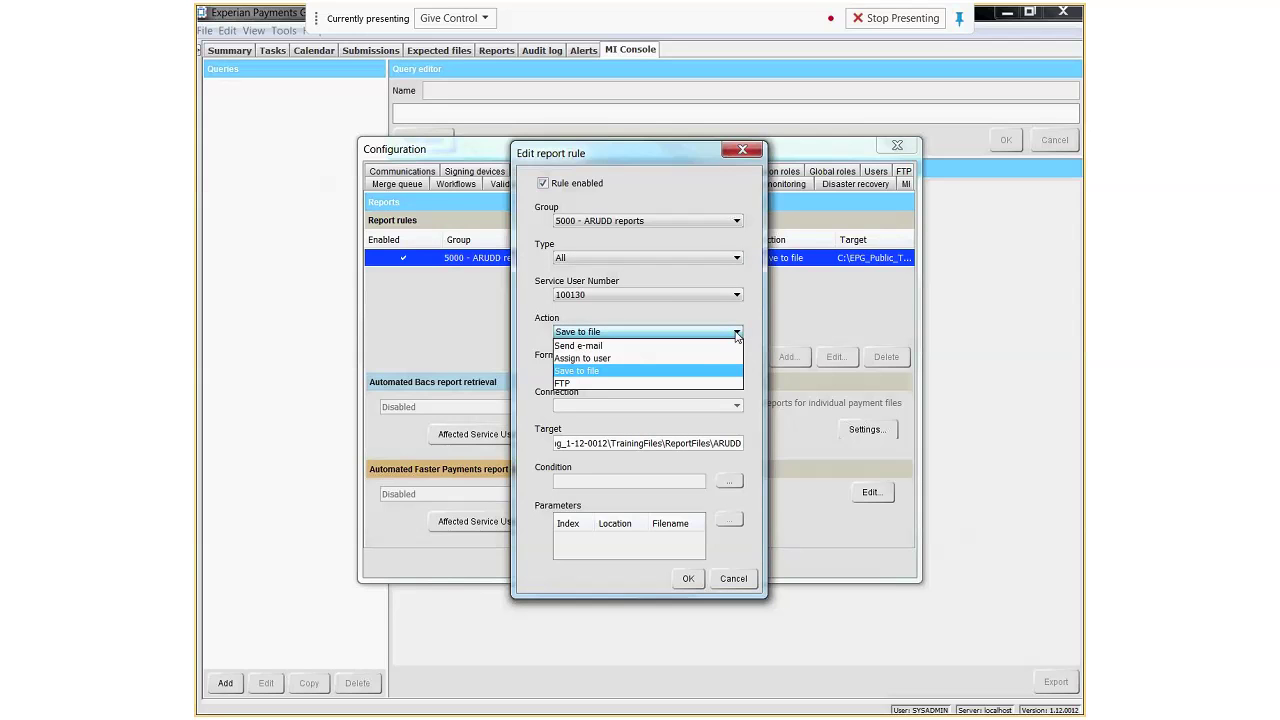
left_click(694, 346)
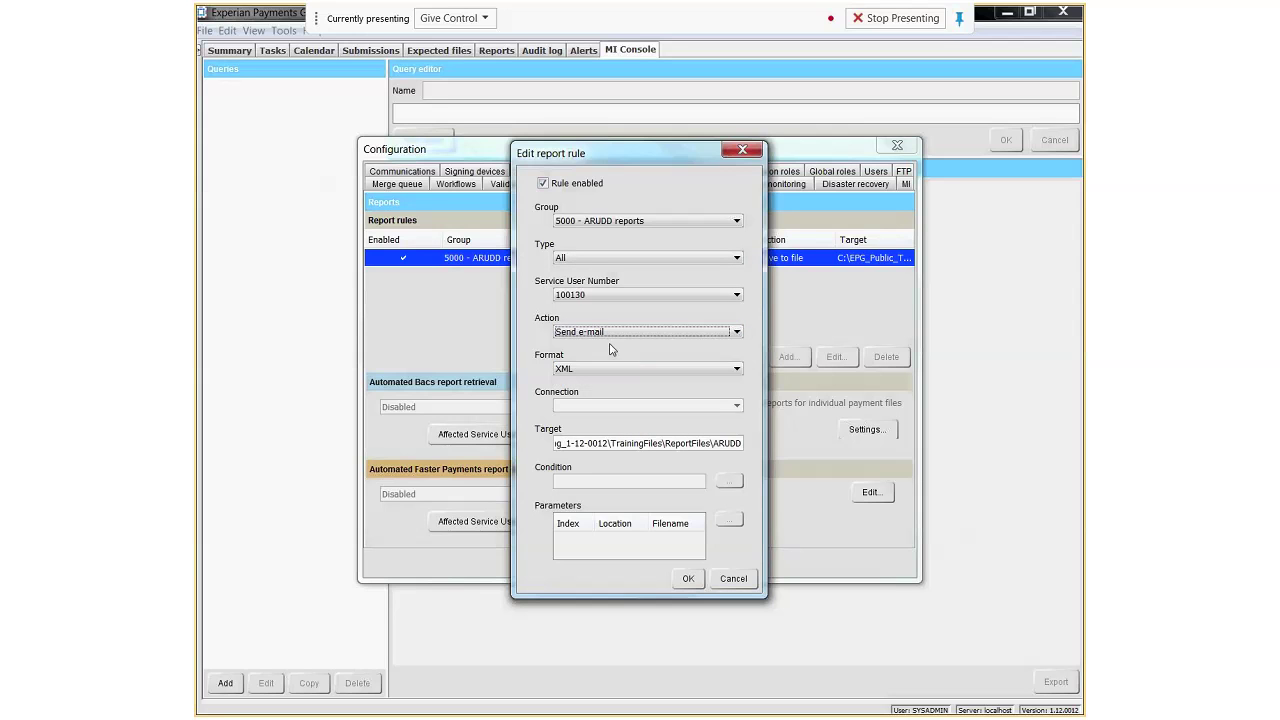
left_click_drag(578, 443, 754, 444)
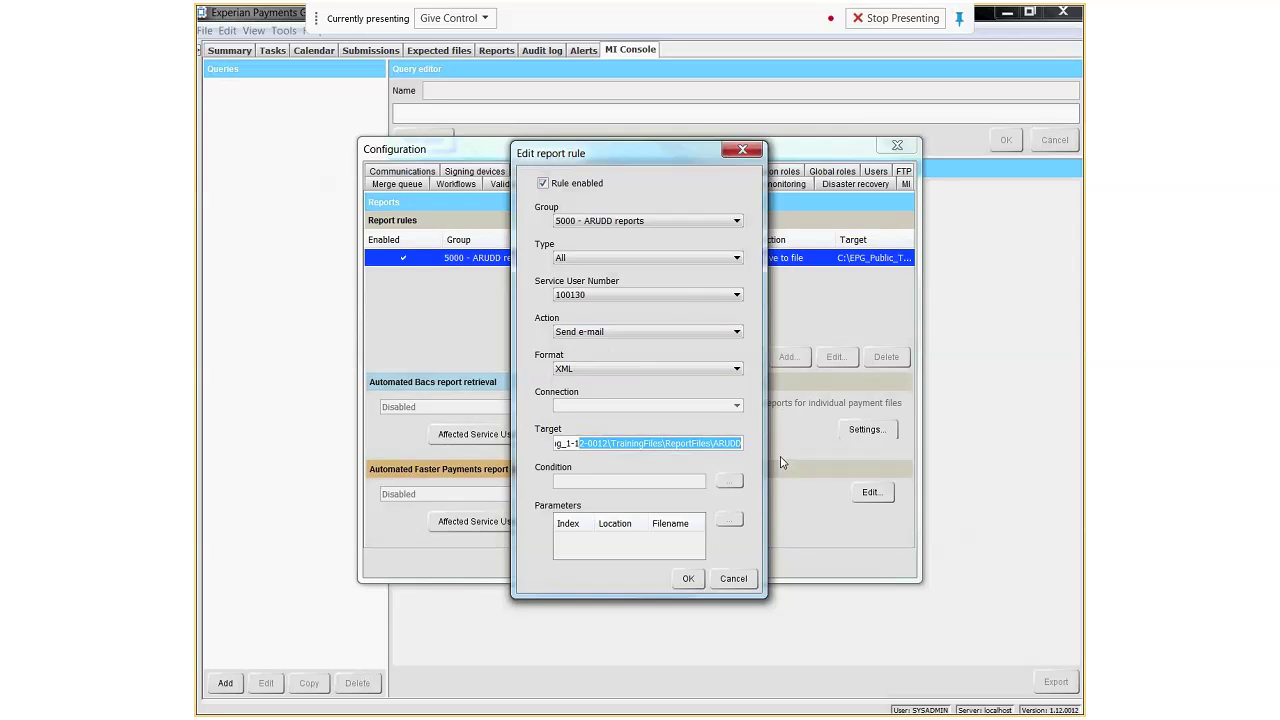
left_click(737, 369)
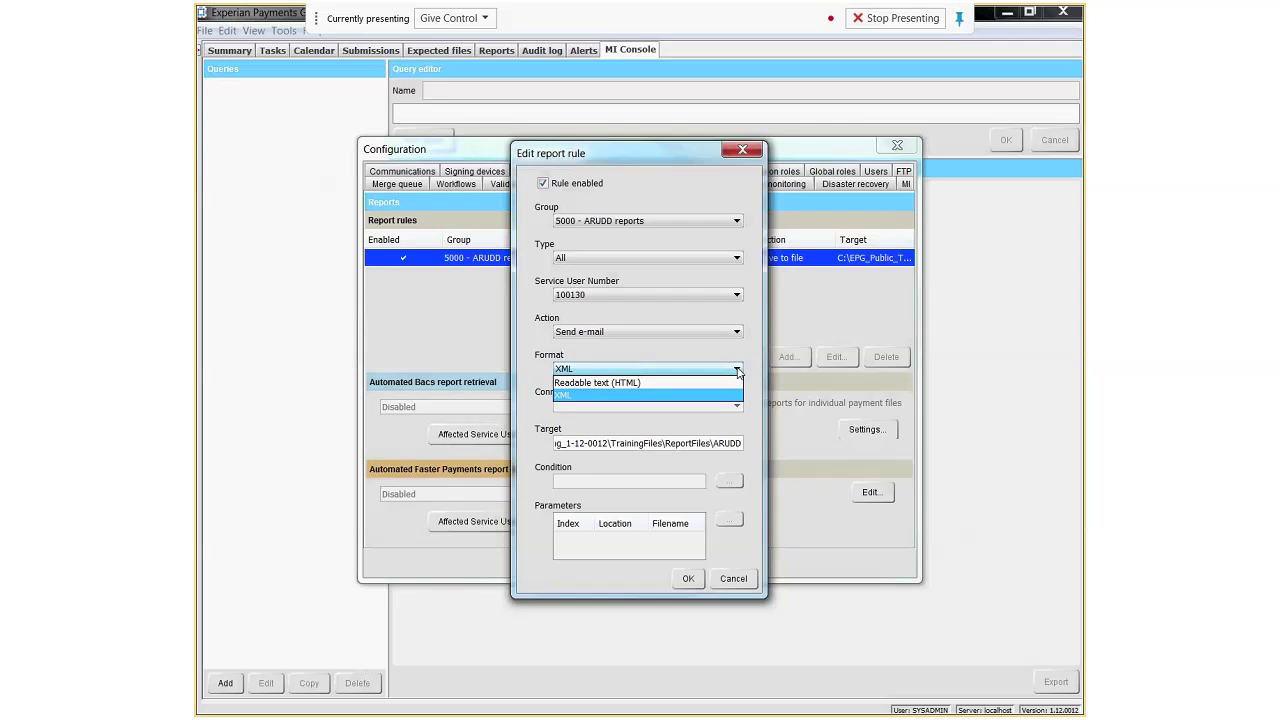
left_click(734, 382)
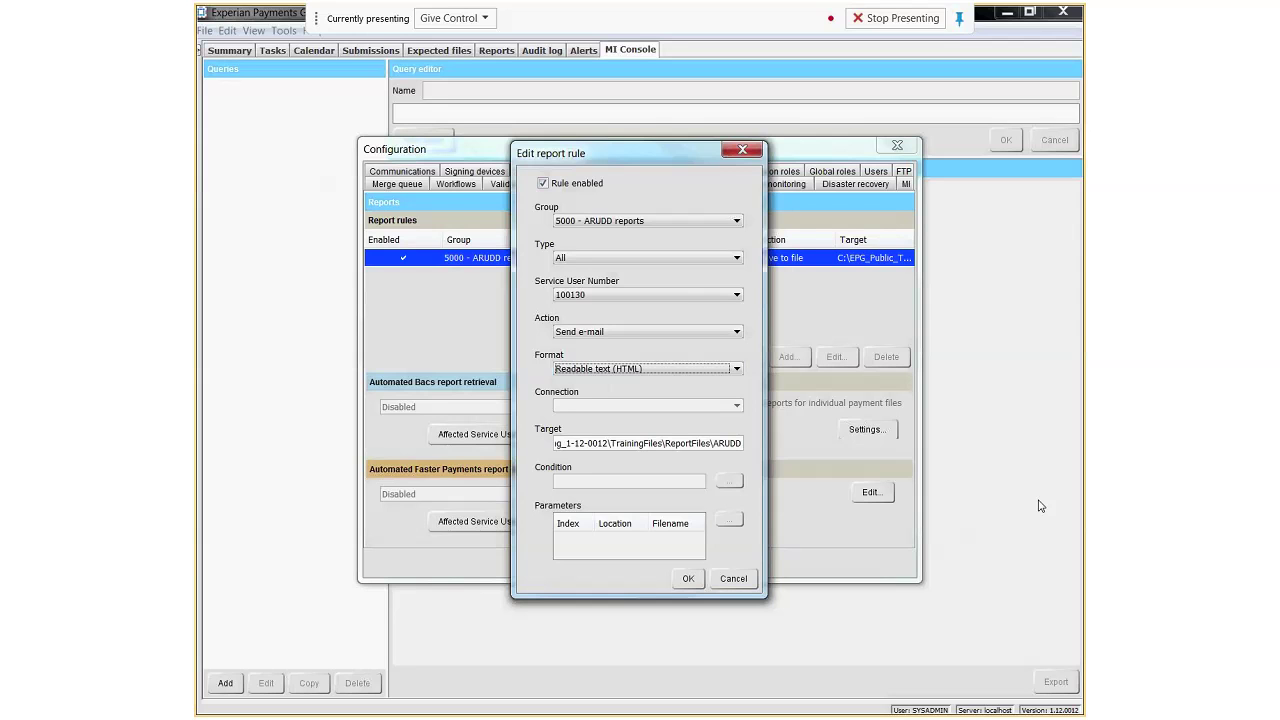
left_click(738, 580)
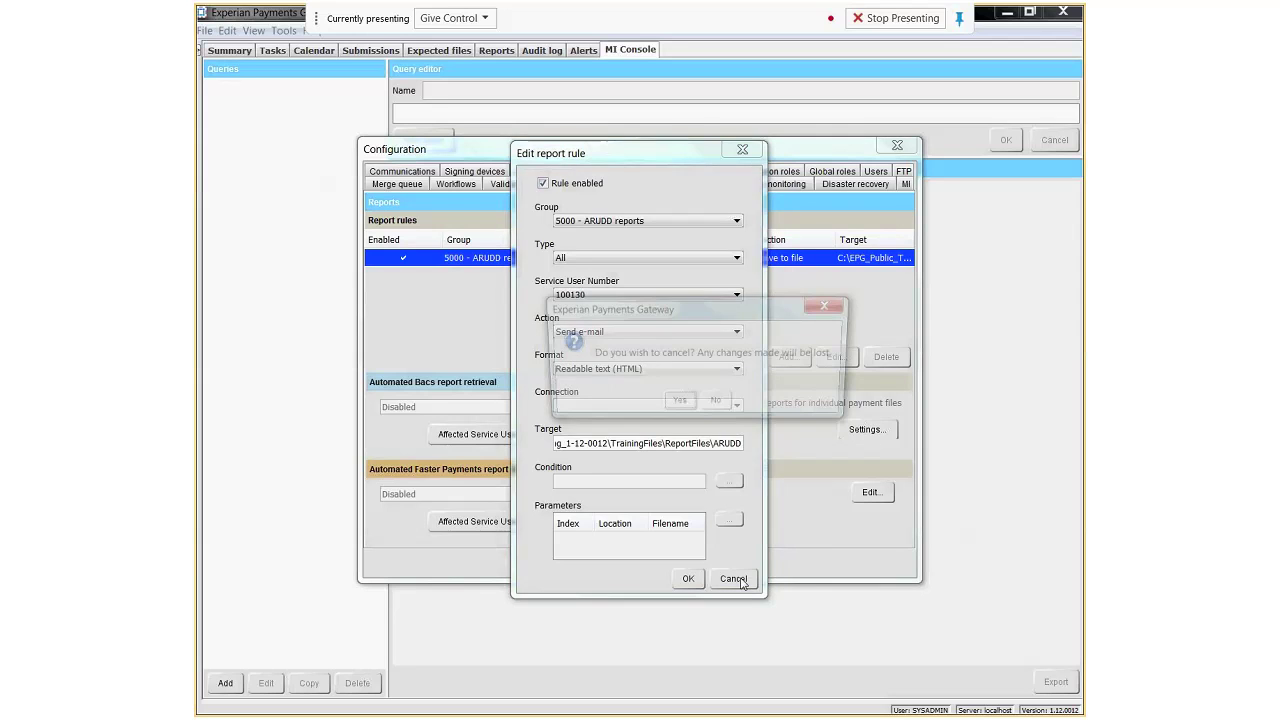
left_click(679, 405)
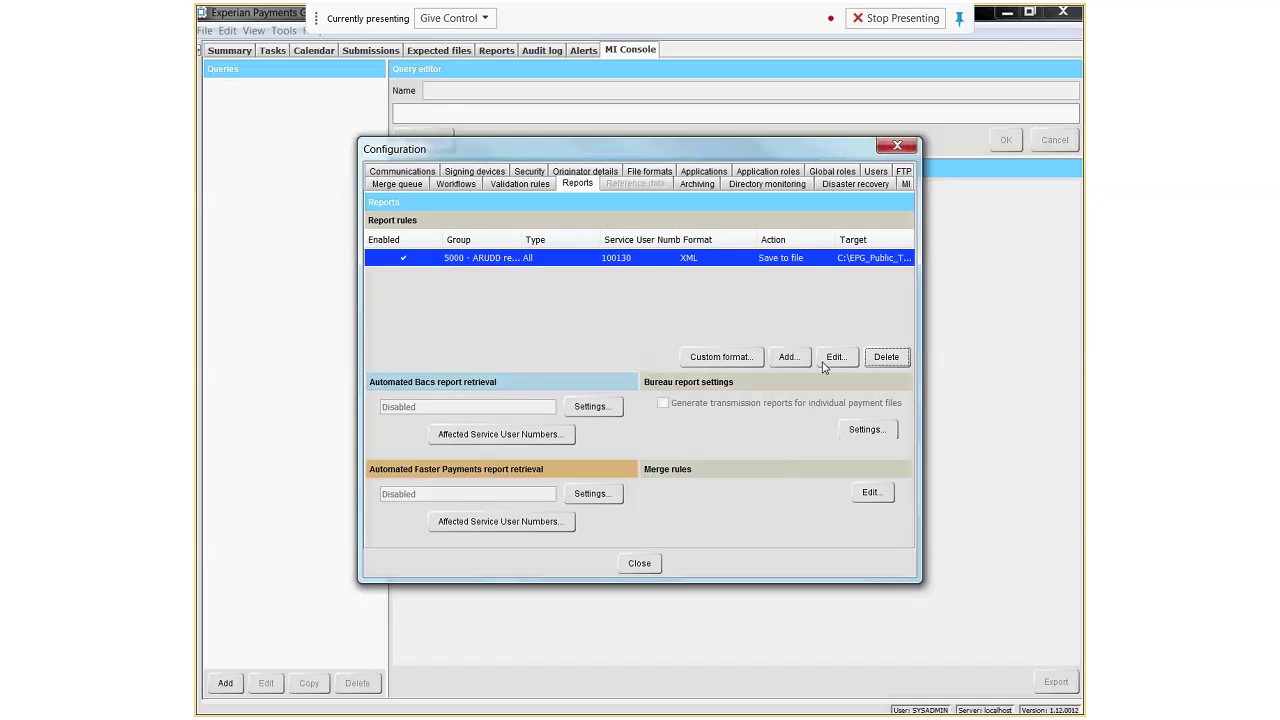
Step: Look through the custom report formats, and inspect the details of the ARUDD 1016 trans. code 1x - Ux format
left_click(737, 360)
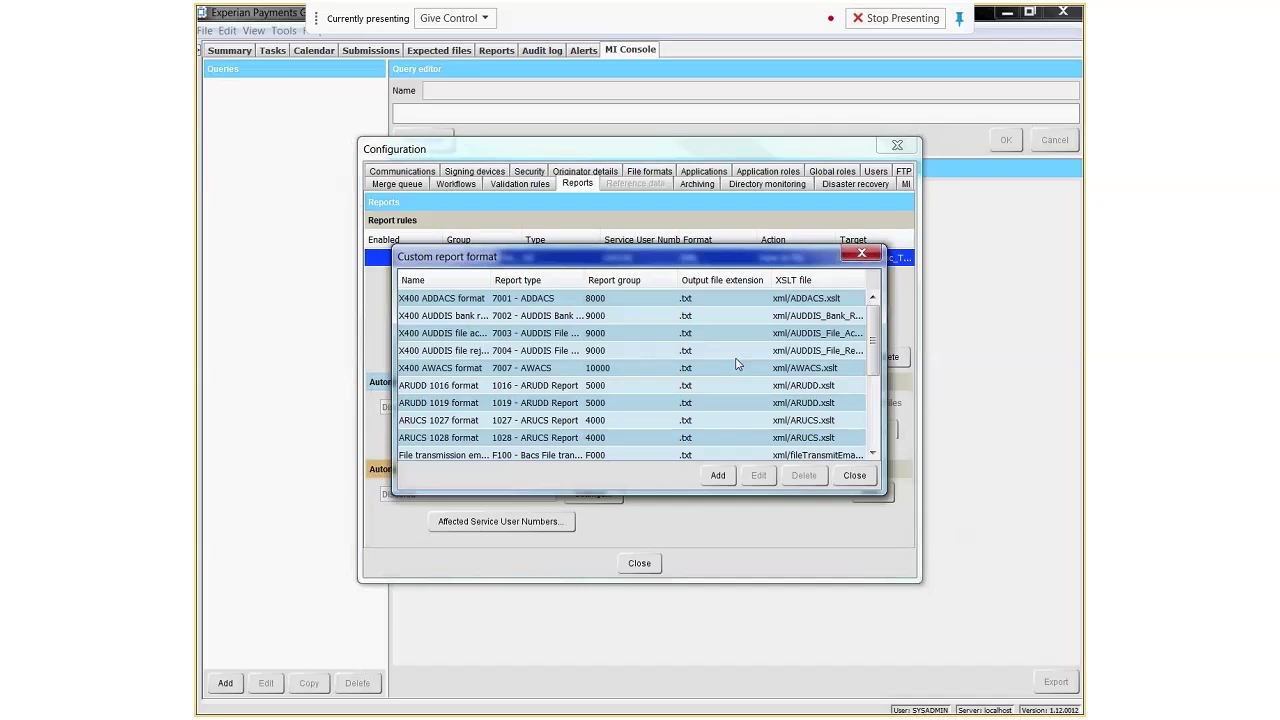
left_click_drag(873, 328, 877, 398)
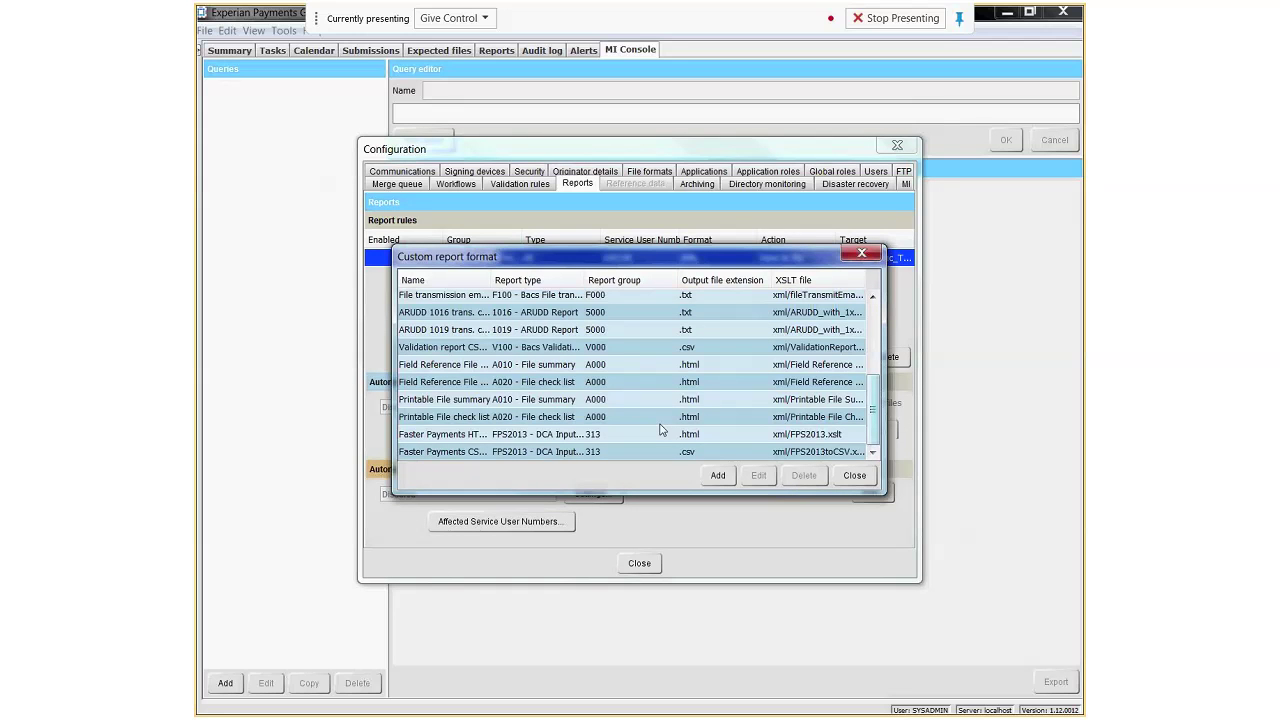
left_click(537, 313)
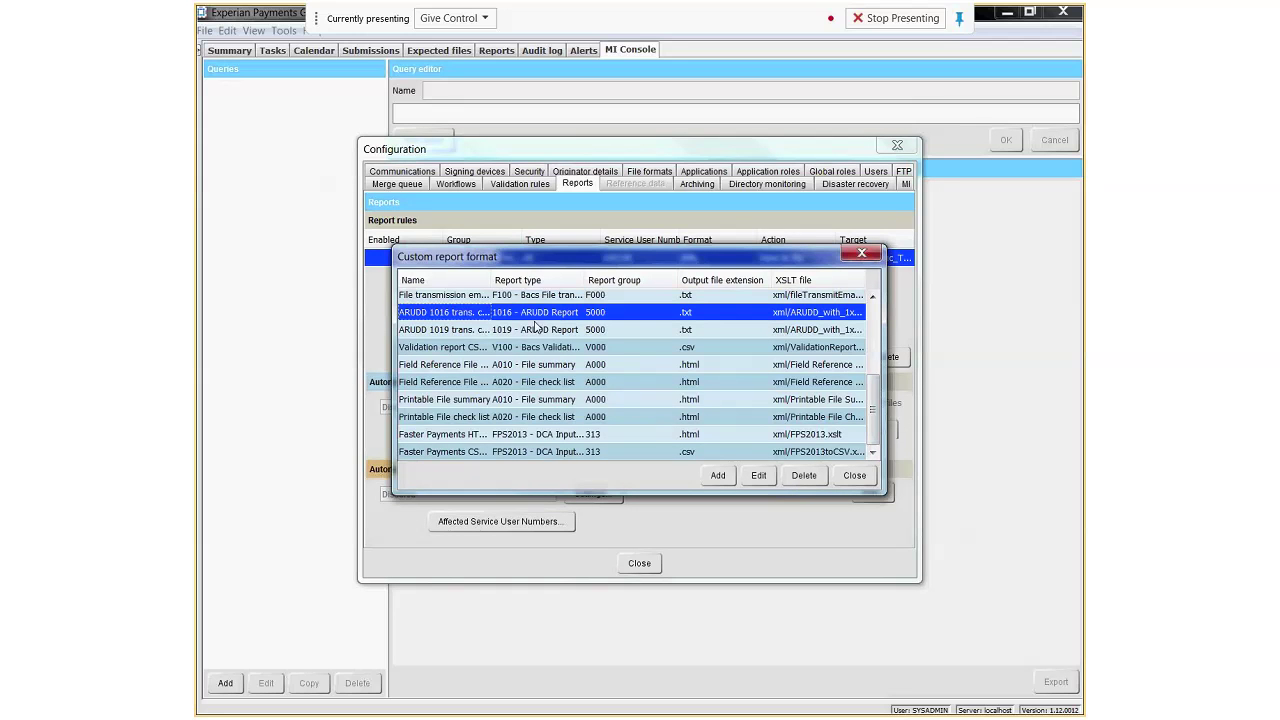
left_click(762, 476)
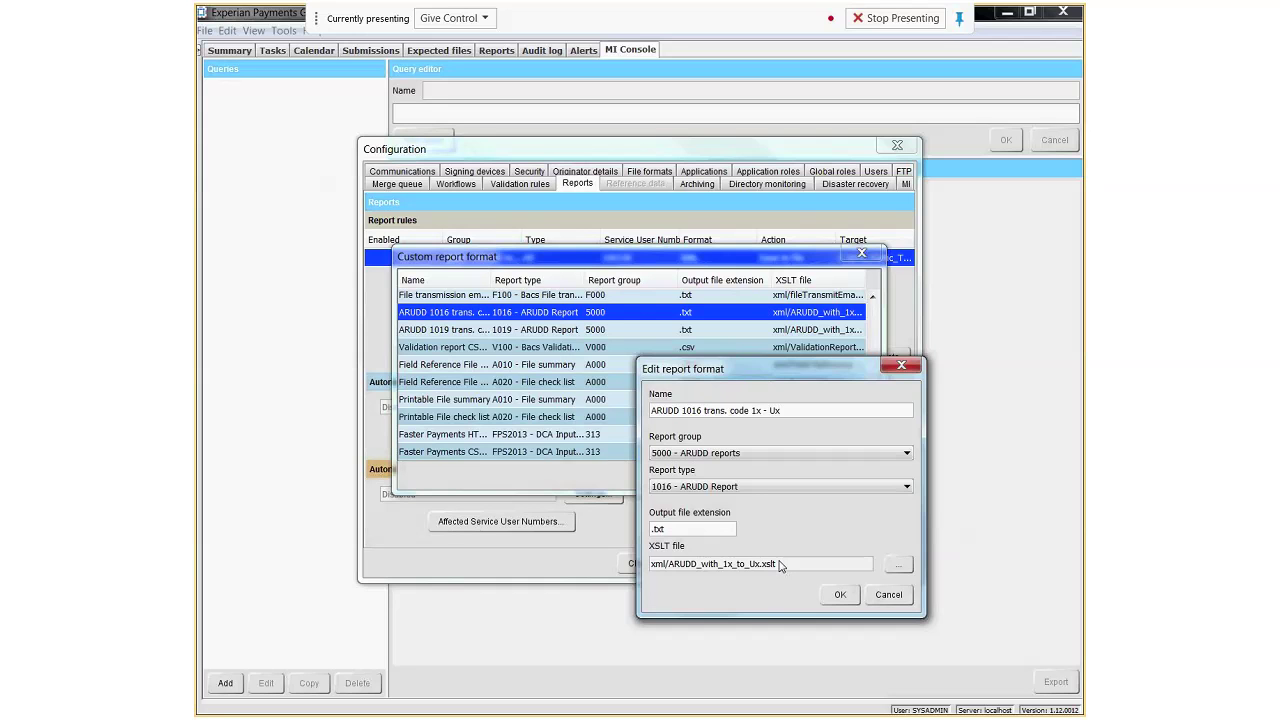
left_click(888, 596)
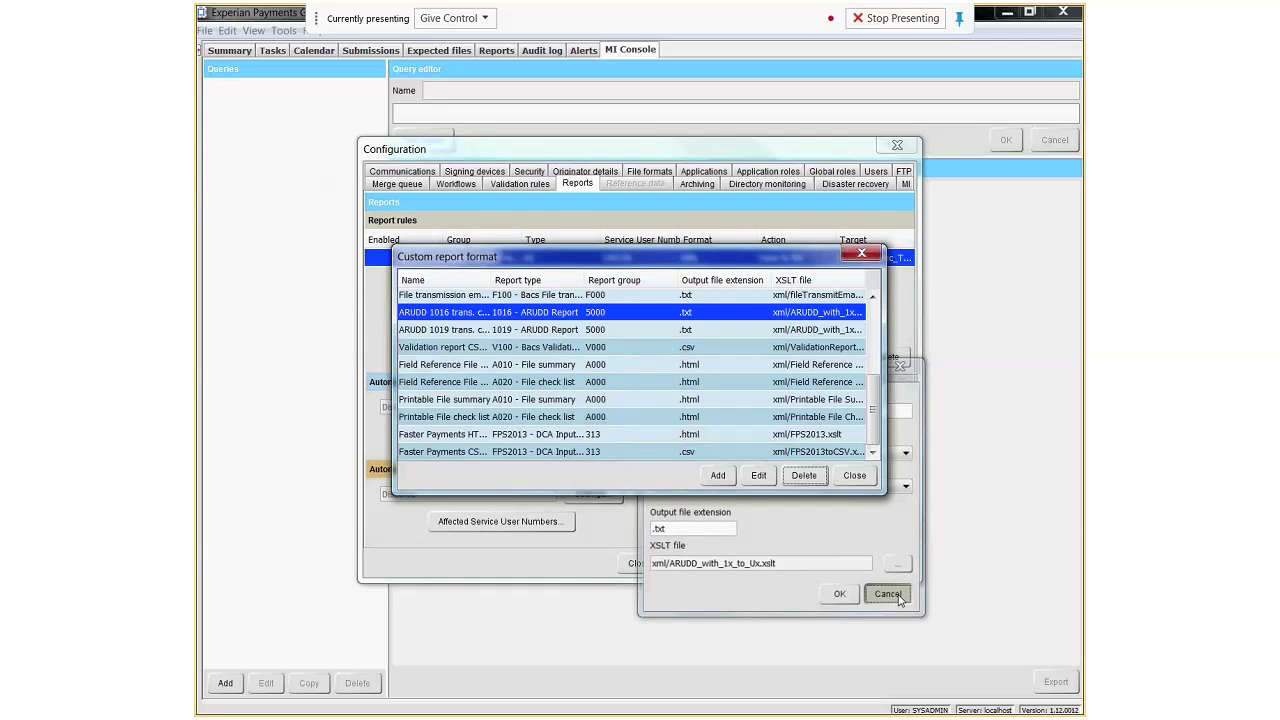
left_click(855, 475)
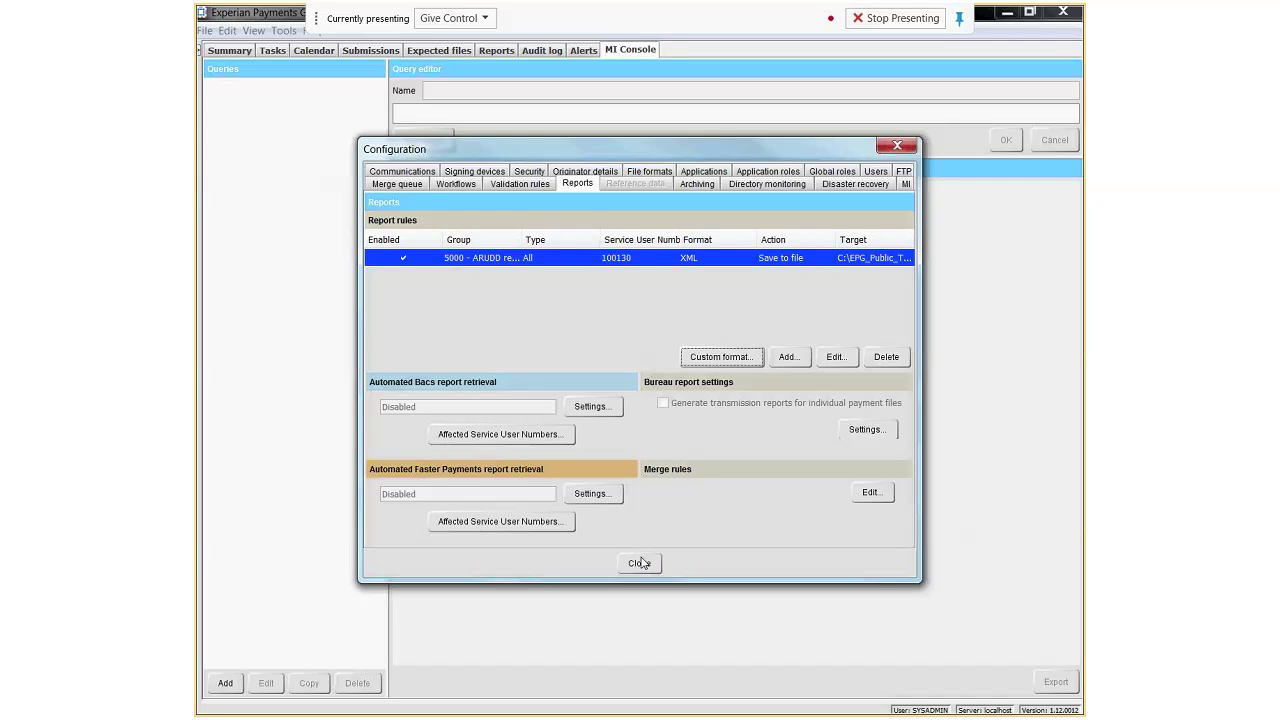
Step: Review the archiving settings, and inspect DirectoryMonitoringImport's Imp-Sign-Transmit monitoring rule, including its post-import file action options
left_click(692, 185)
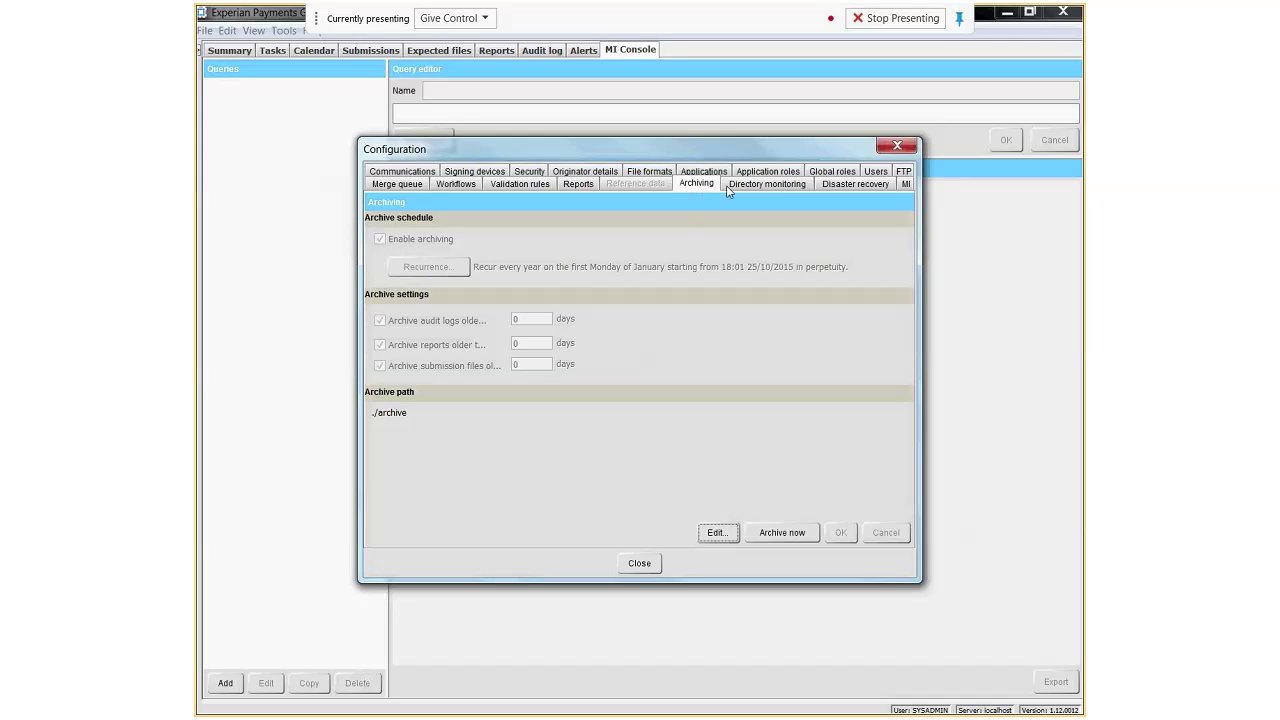
left_click(770, 186)
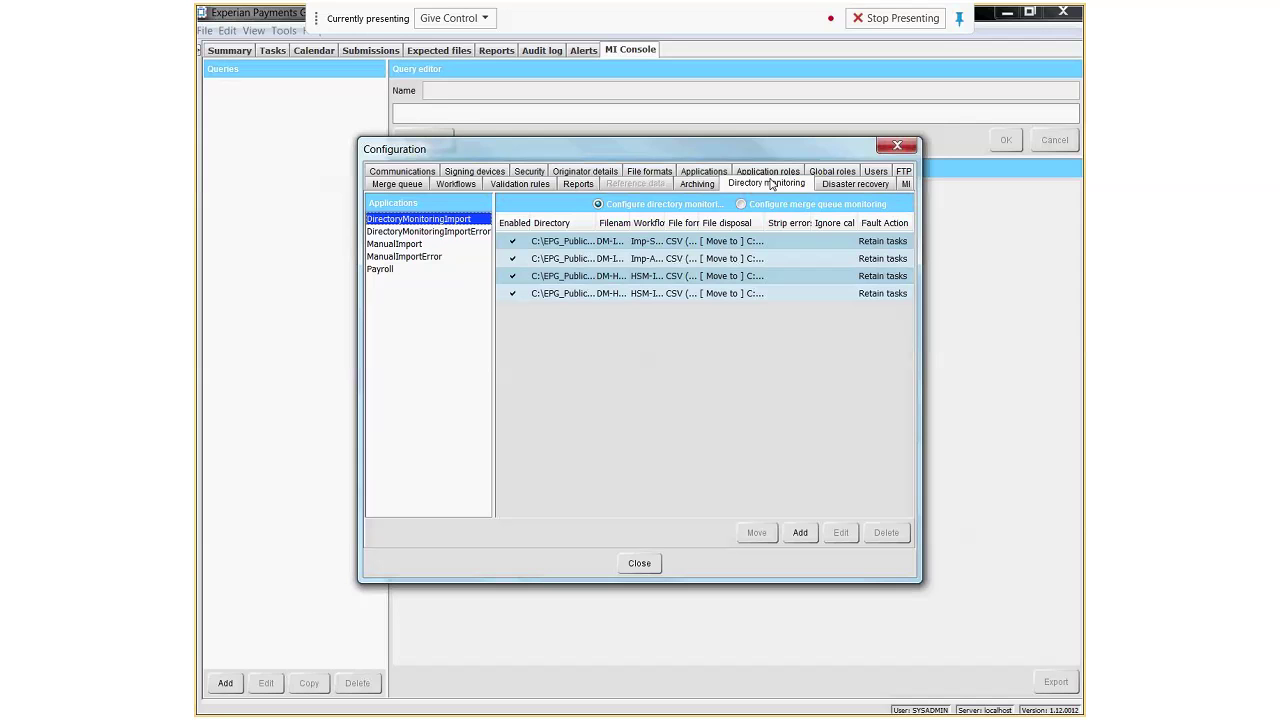
left_click(617, 243)
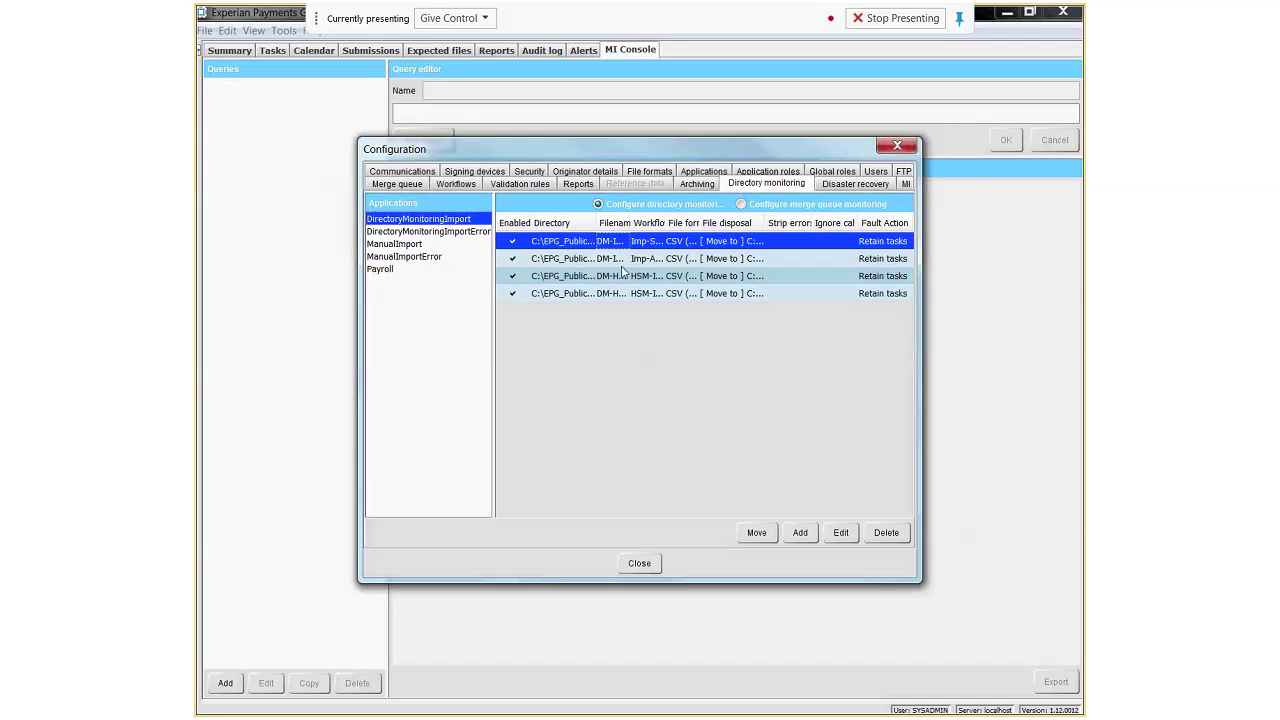
left_click(840, 533)
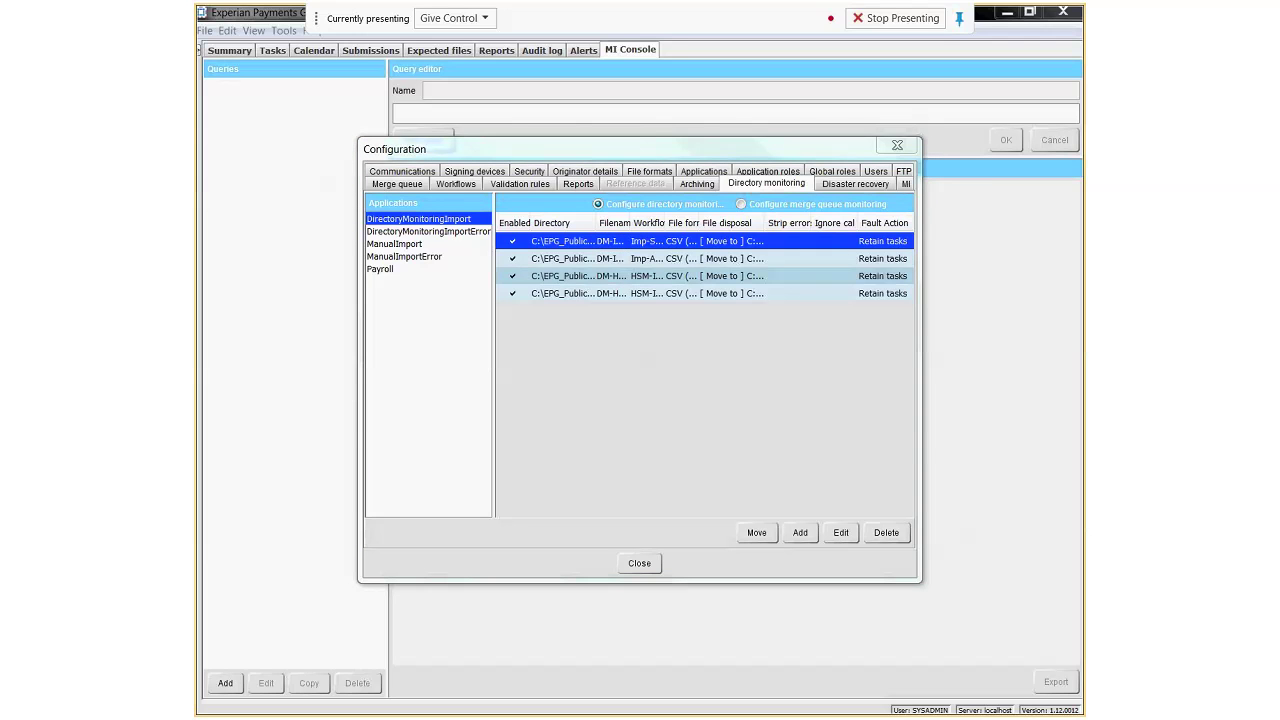
left_click_drag(902, 110, 569, 106)
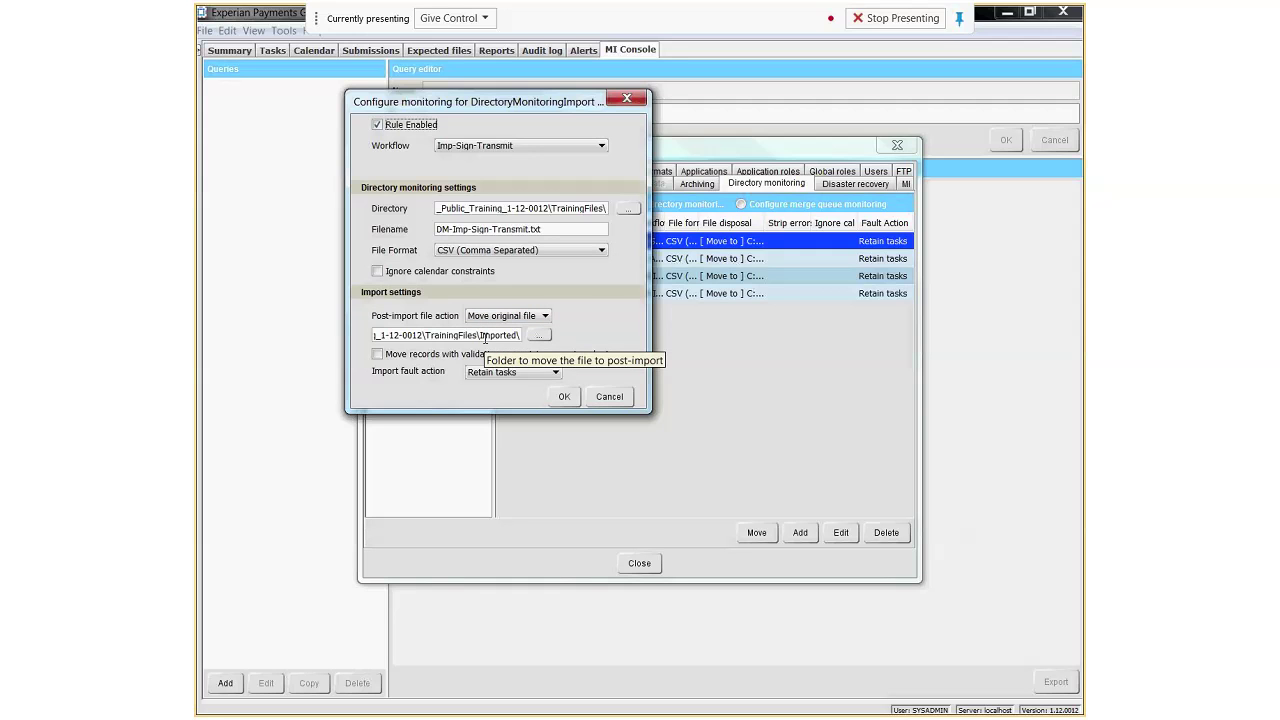
left_click(545, 316)
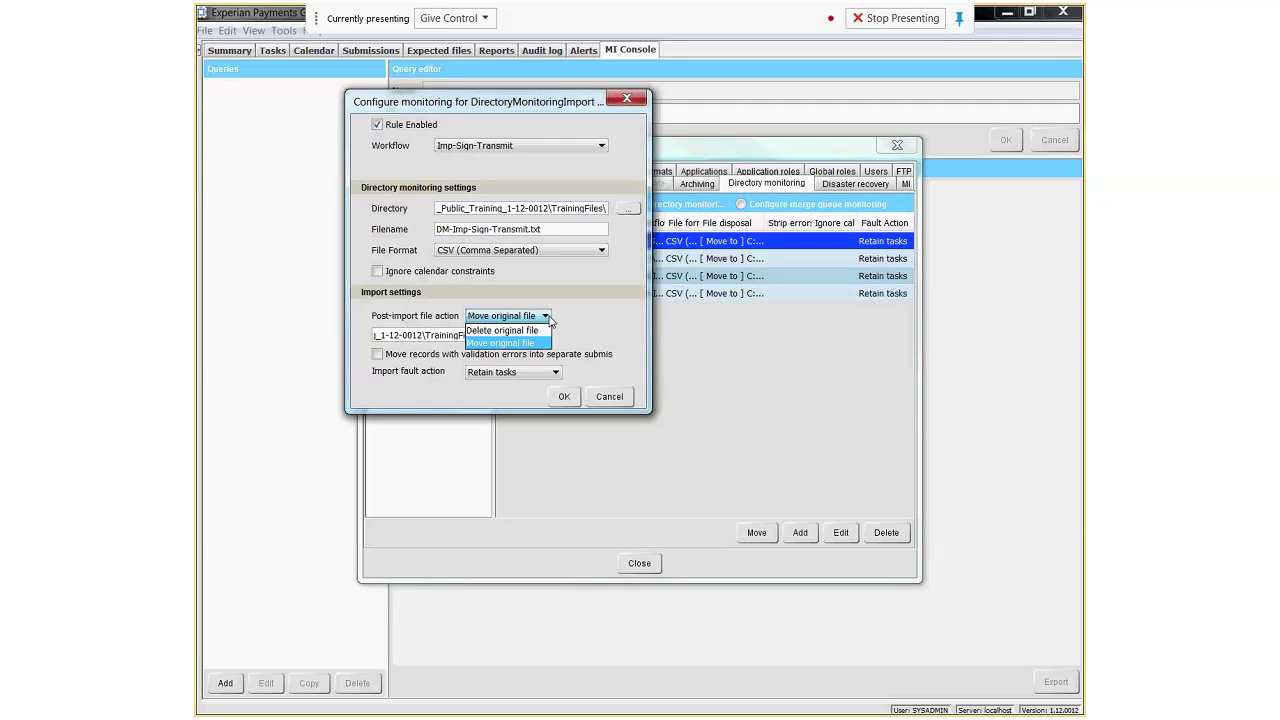
left_click(618, 399)
left_click(618, 399)
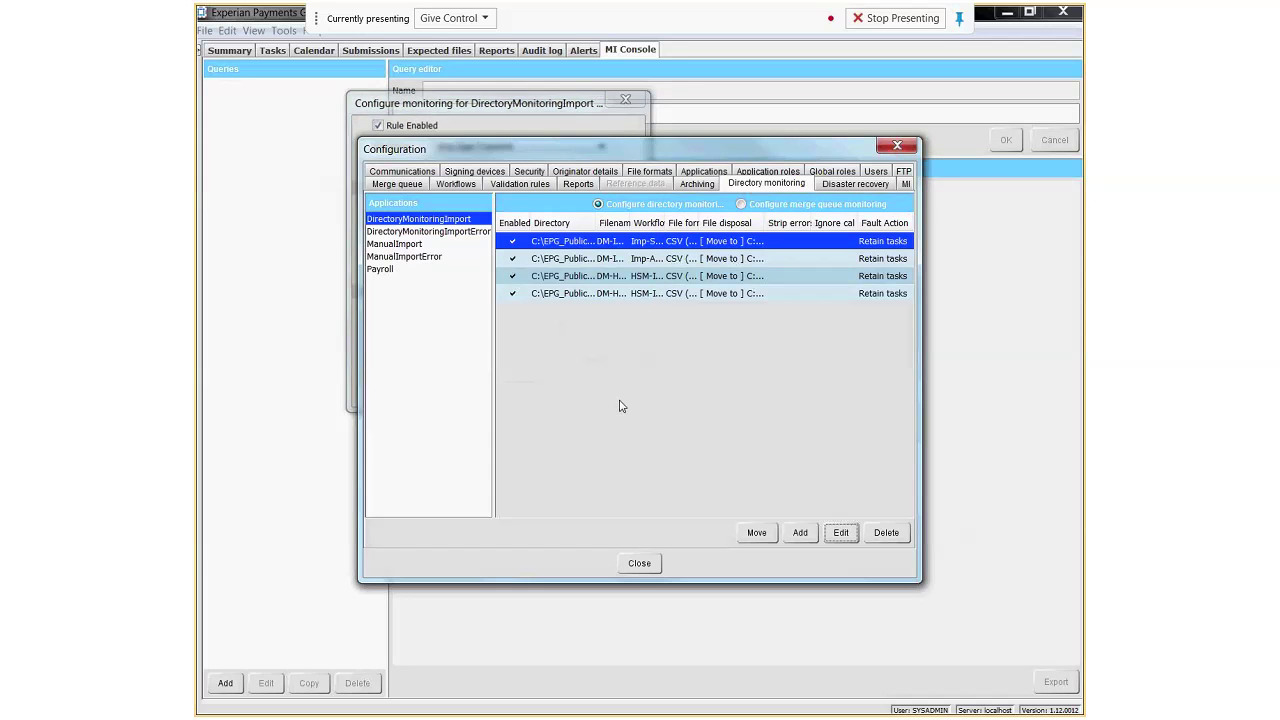
Step: Review the disaster recovery and management information settings, close the configuration and the application, and show the presentation's closing slide
left_click(845, 186)
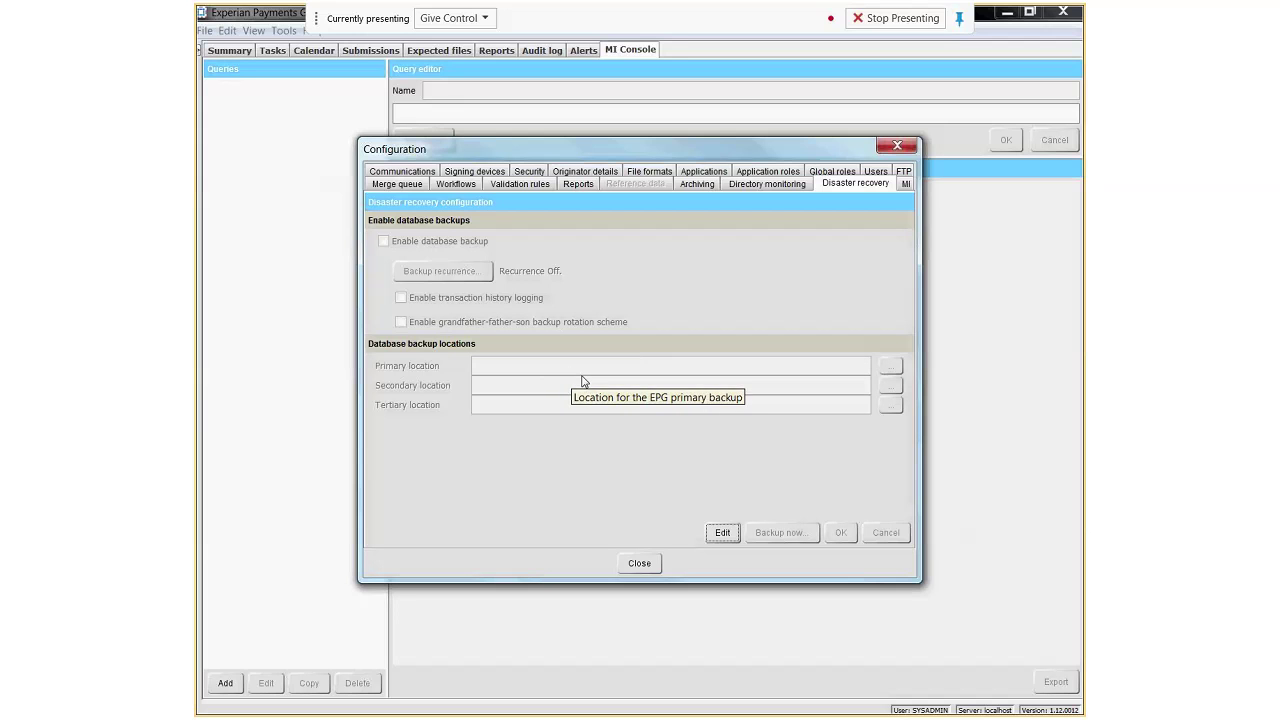
left_click(905, 185)
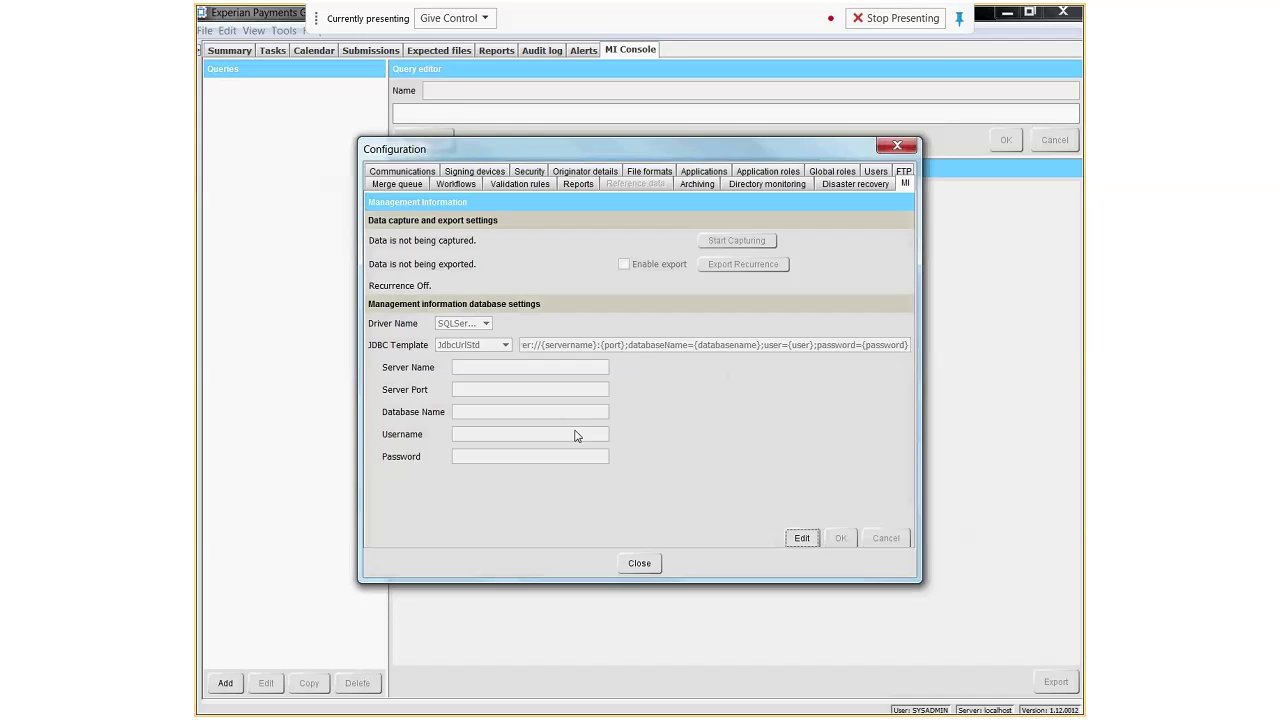
left_click(646, 565)
left_click(1061, 16)
key("Right")
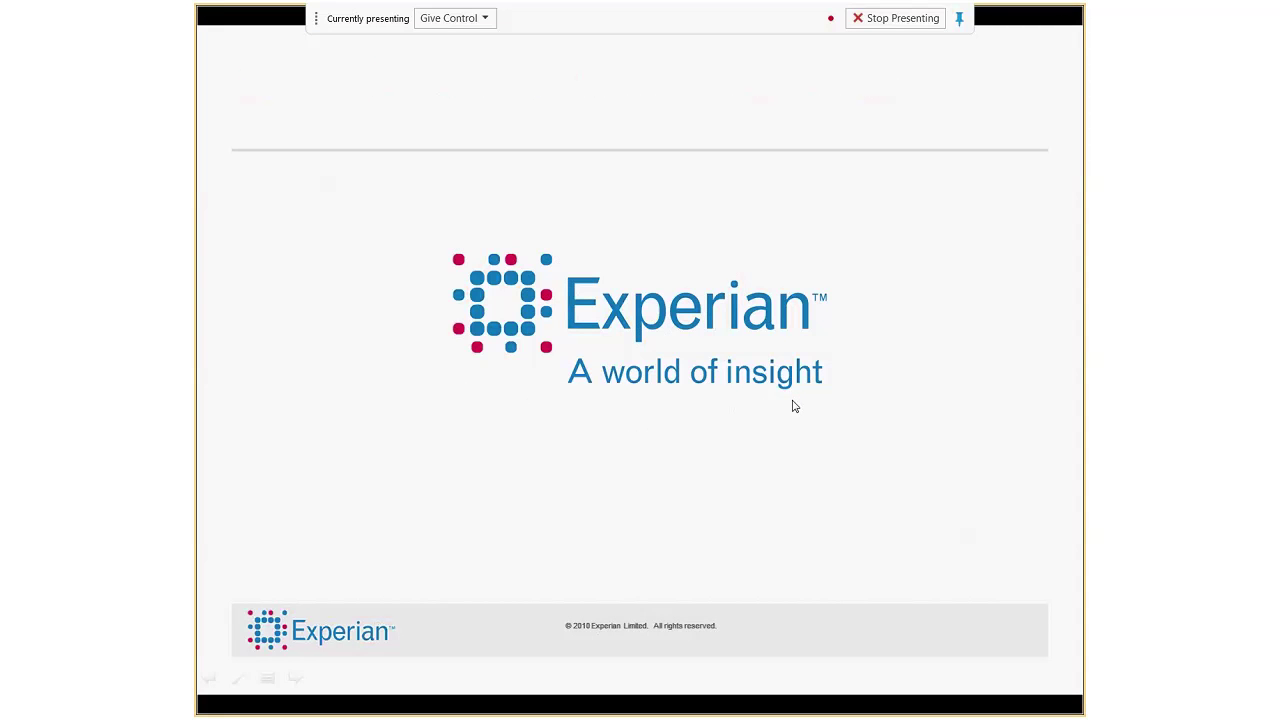